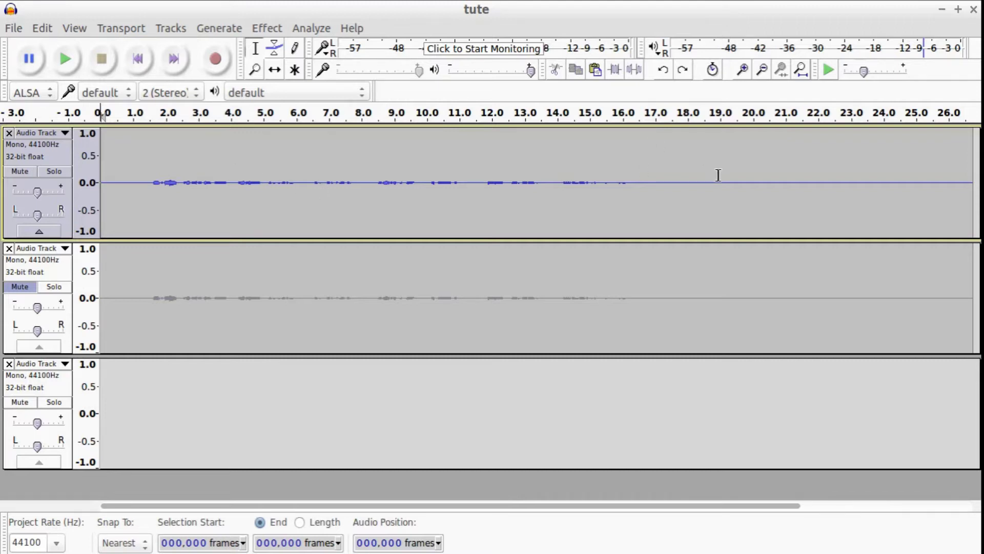
Capture a Noise Reduction profile from the first track's trailing silence, about 19–25 s.
{"action": "left_click_drag", "start_coordinate": [719, 175], "coordinate": [949, 178]}
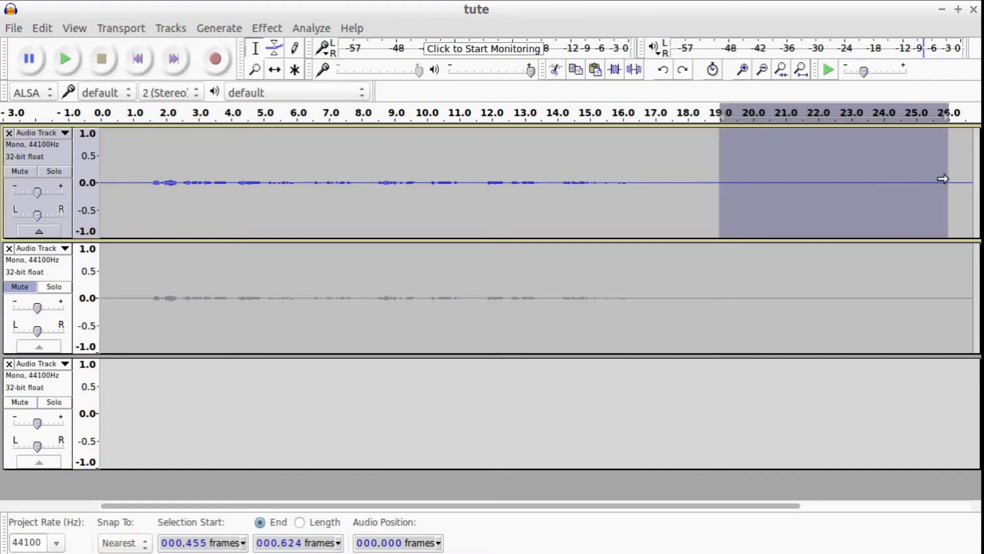
{"action": "left_click", "coordinate": [271, 28]}
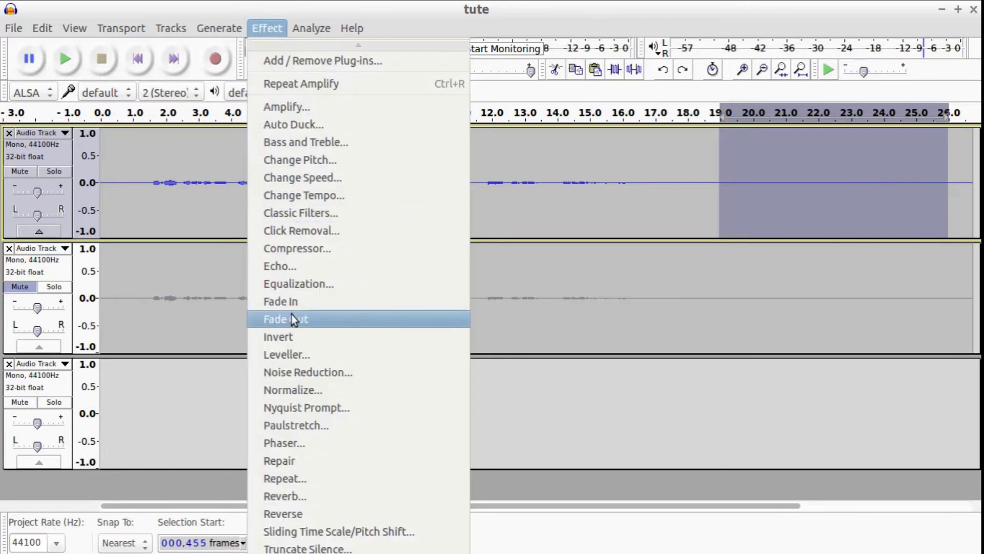
{"action": "left_click", "coordinate": [291, 371]}
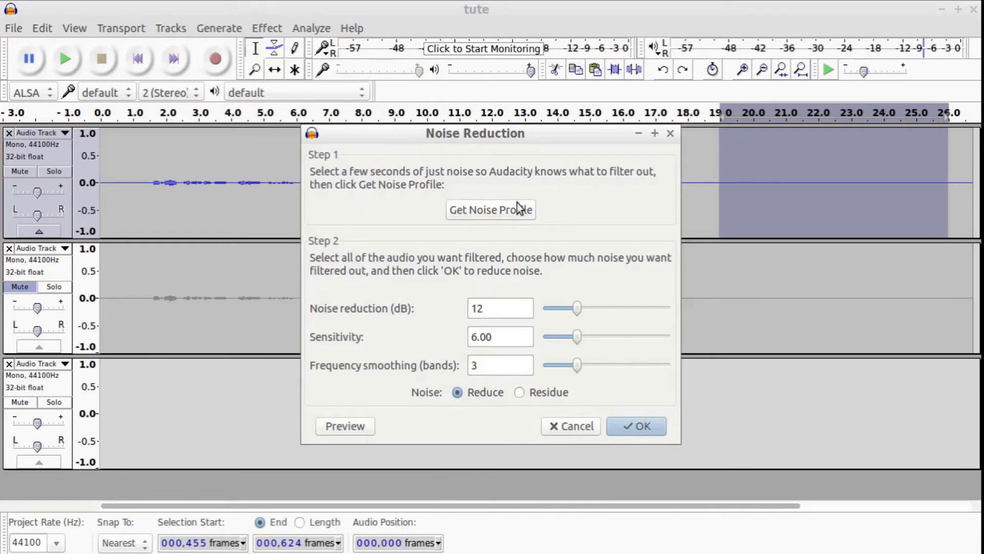
{"action": "left_click", "coordinate": [472, 212]}
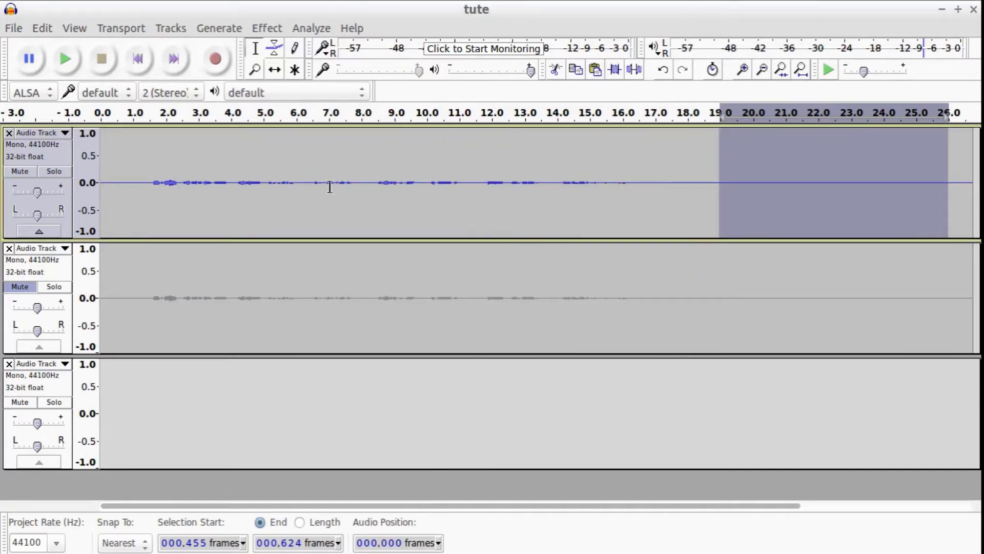
Run Noise Reduction over the whole first track at 12 dB, sensitivity 6.00, 3 smoothing bands.
{"action": "left_click", "coordinate": [50, 150]}
{"action": "left_click", "coordinate": [264, 29]}
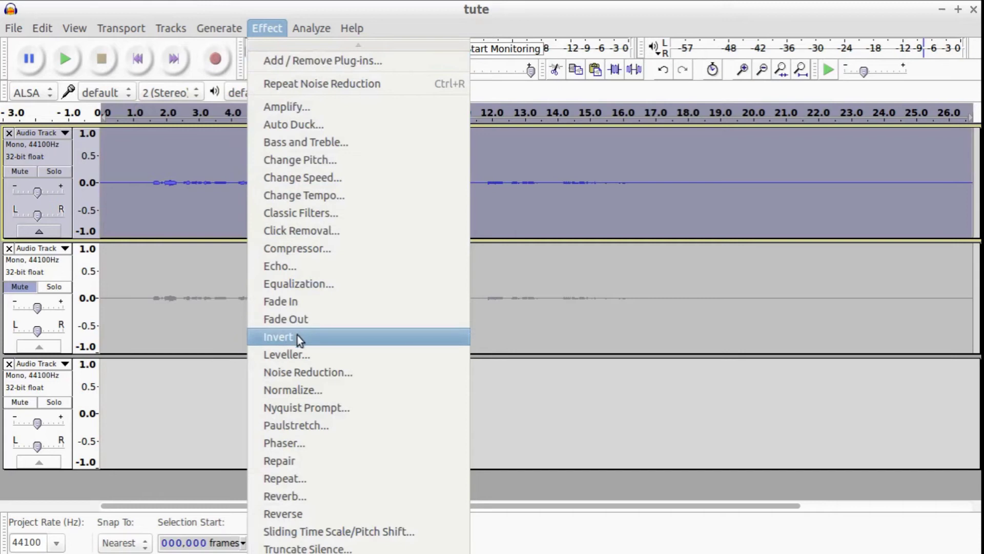
{"action": "left_click", "coordinate": [297, 372]}
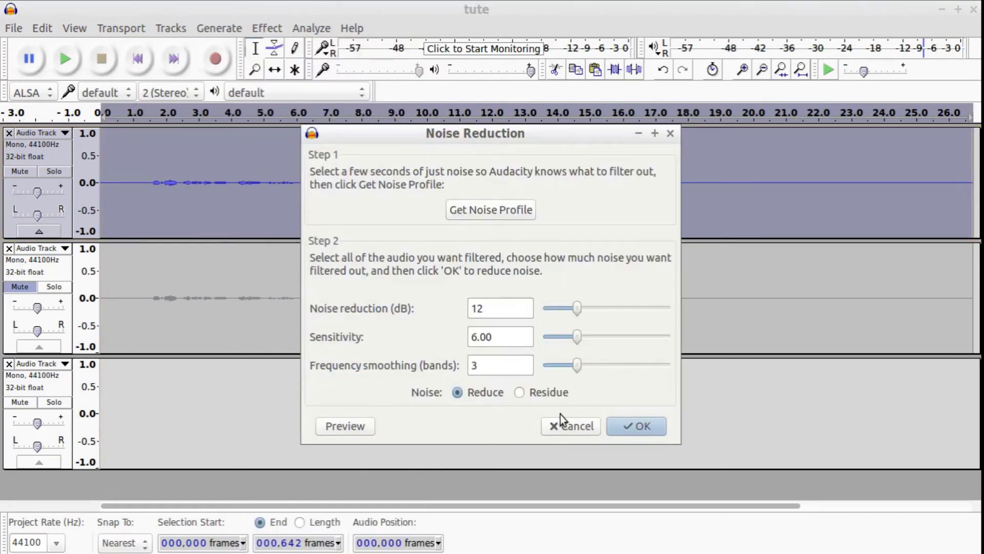
{"action": "left_click", "coordinate": [622, 428]}
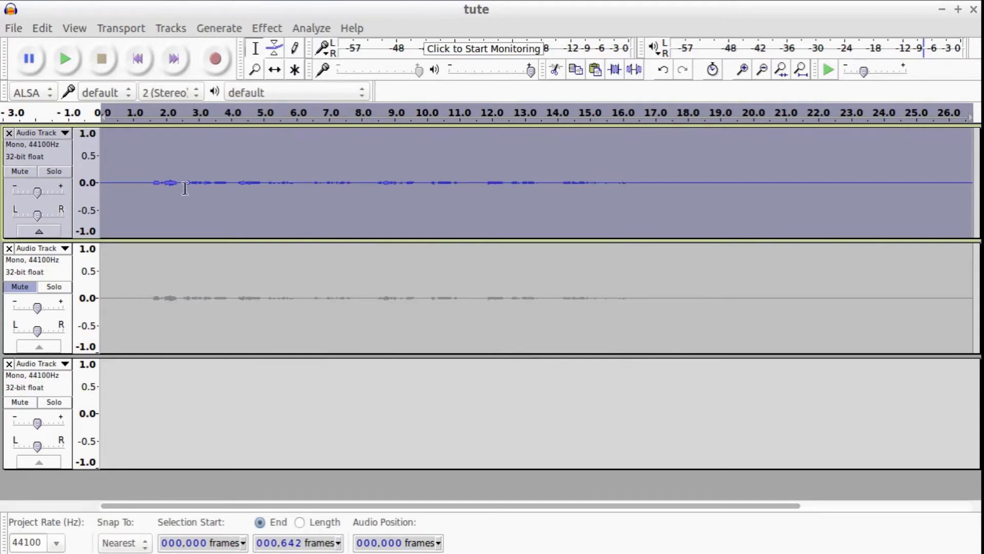
Apply the Compressor with default threshold -20 dB, noise floor -40 dB and ratio 2:1.
{"action": "left_click", "coordinate": [268, 29]}
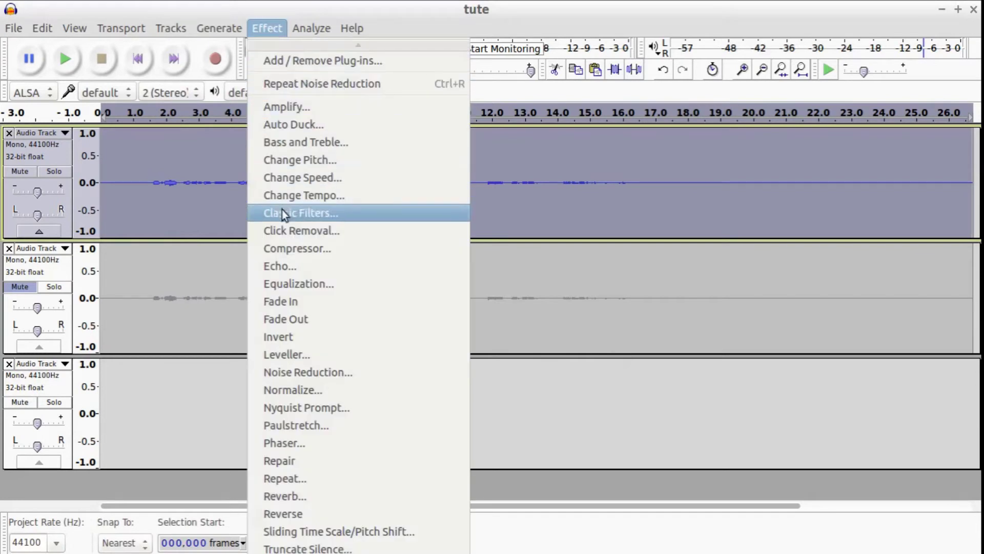
{"action": "left_click", "coordinate": [288, 243]}
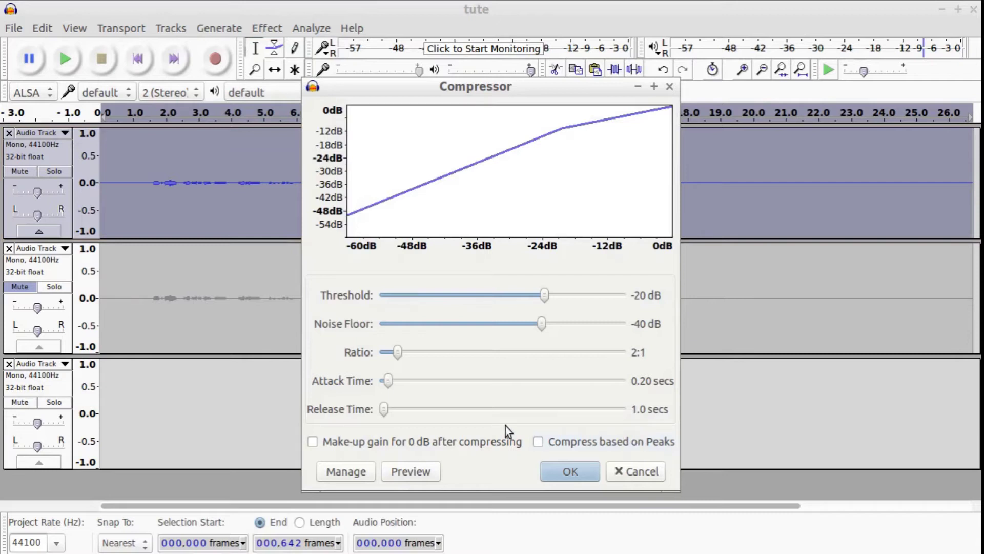
{"action": "left_click", "coordinate": [571, 475]}
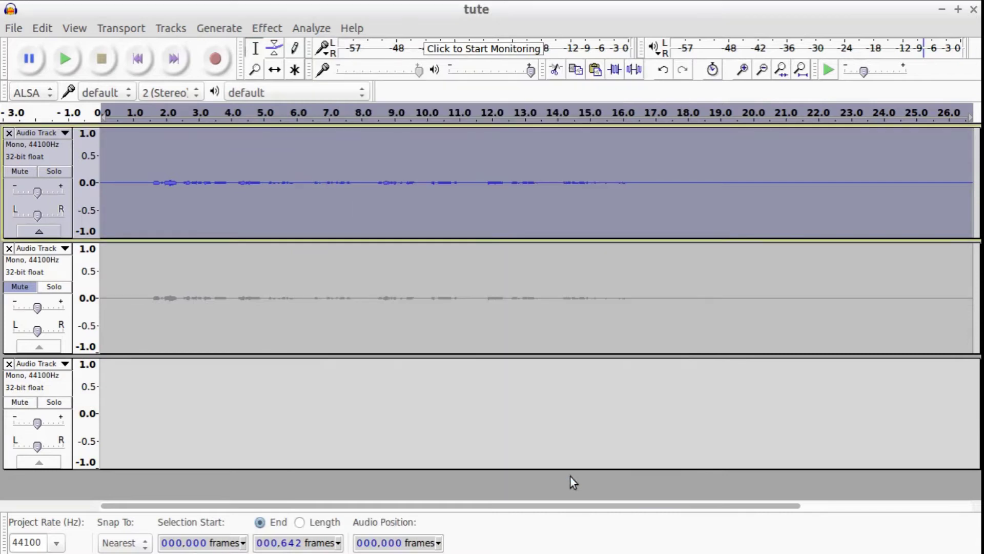
Apply Equalization with the Bass Boost curve to the first track.
{"action": "left_click", "coordinate": [272, 28]}
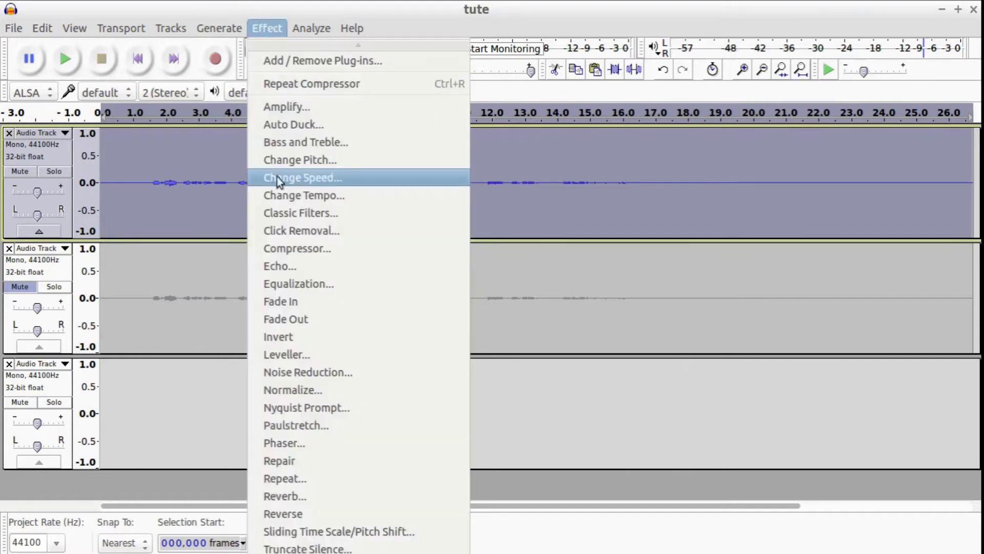
{"action": "left_click", "coordinate": [300, 284]}
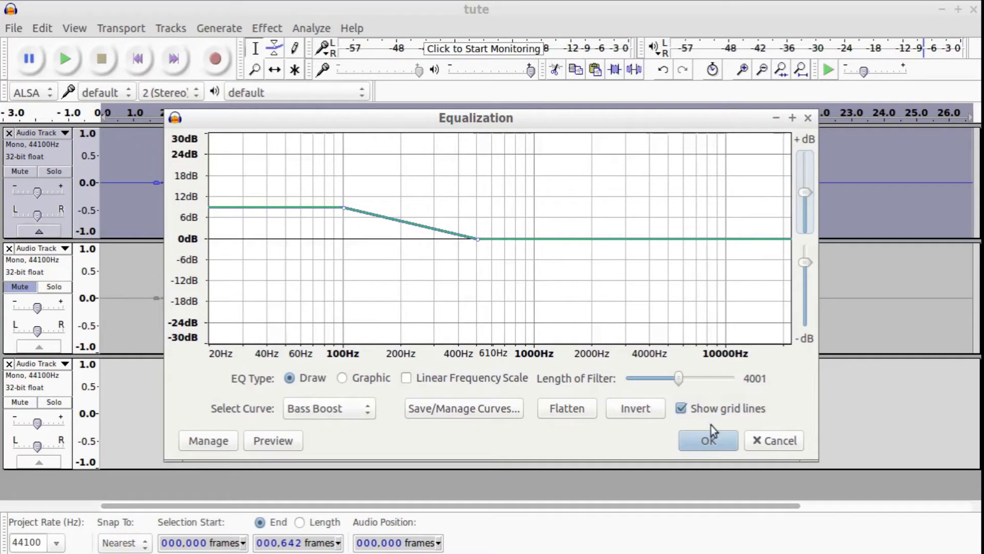
{"action": "left_click", "coordinate": [716, 438]}
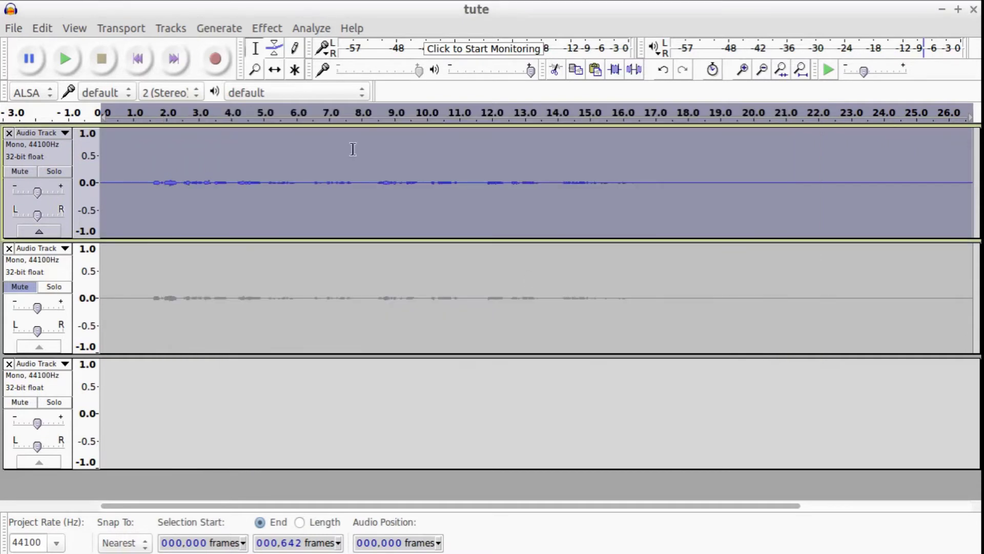
Apply Equalization again using the Treble Boost preset curve.
{"action": "left_click", "coordinate": [258, 30]}
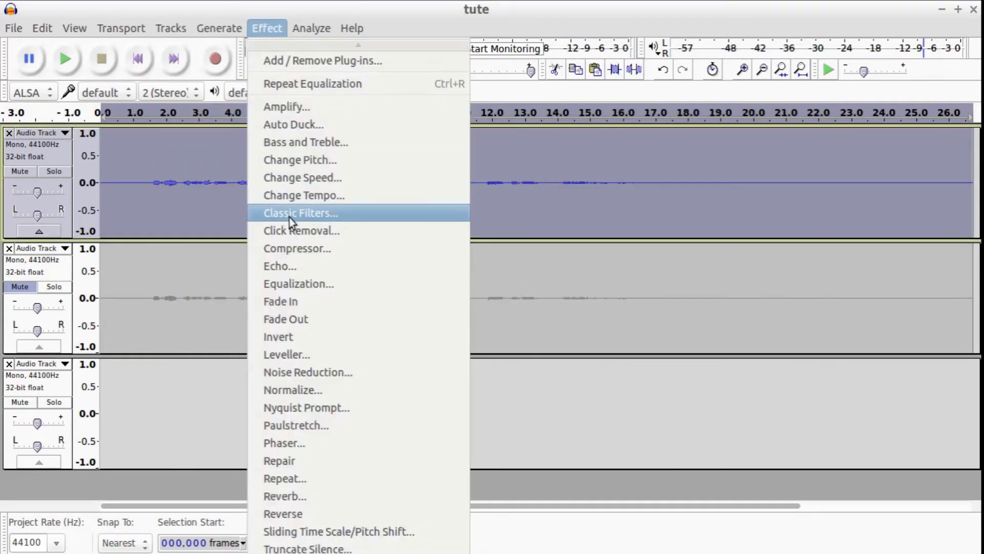
{"action": "left_click", "coordinate": [297, 287]}
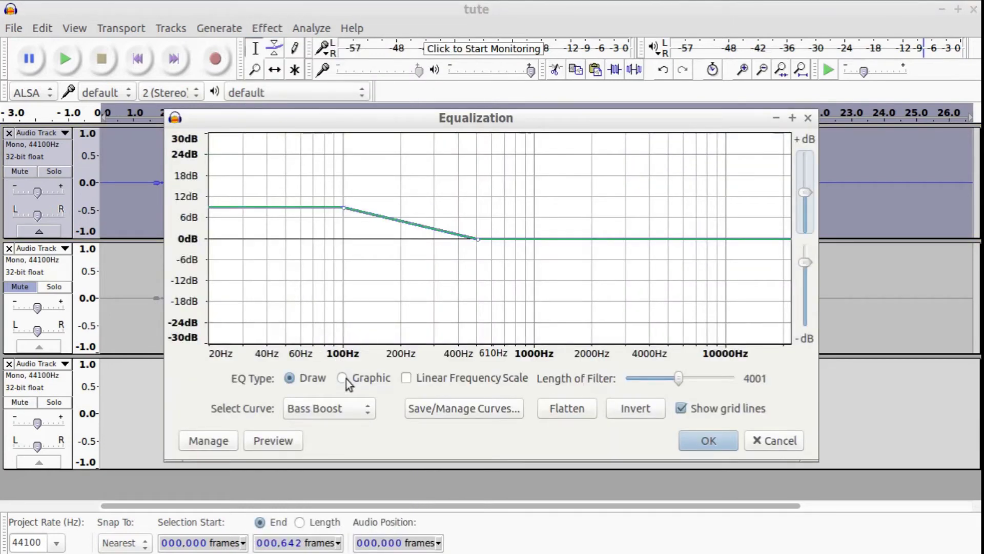
{"action": "left_click", "coordinate": [358, 408]}
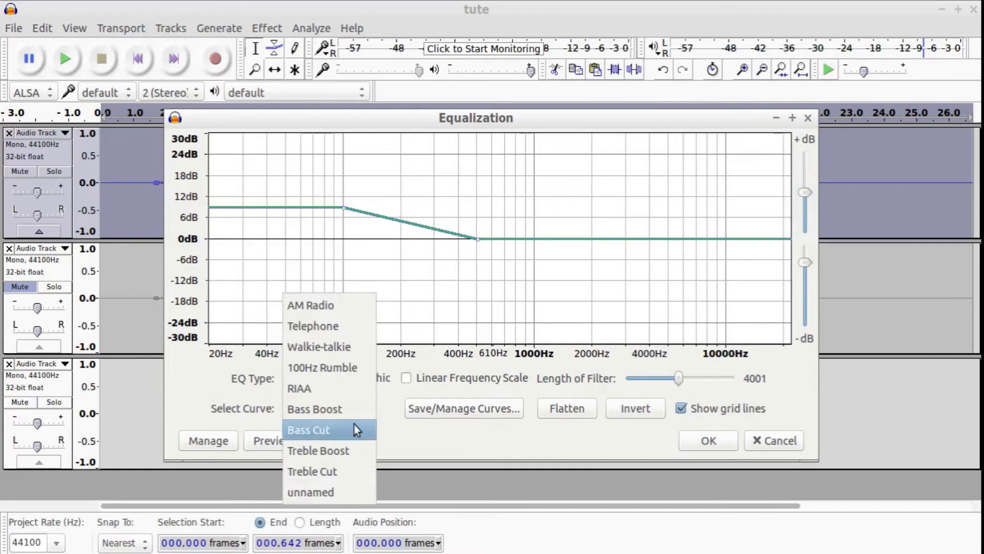
{"action": "left_click", "coordinate": [352, 450]}
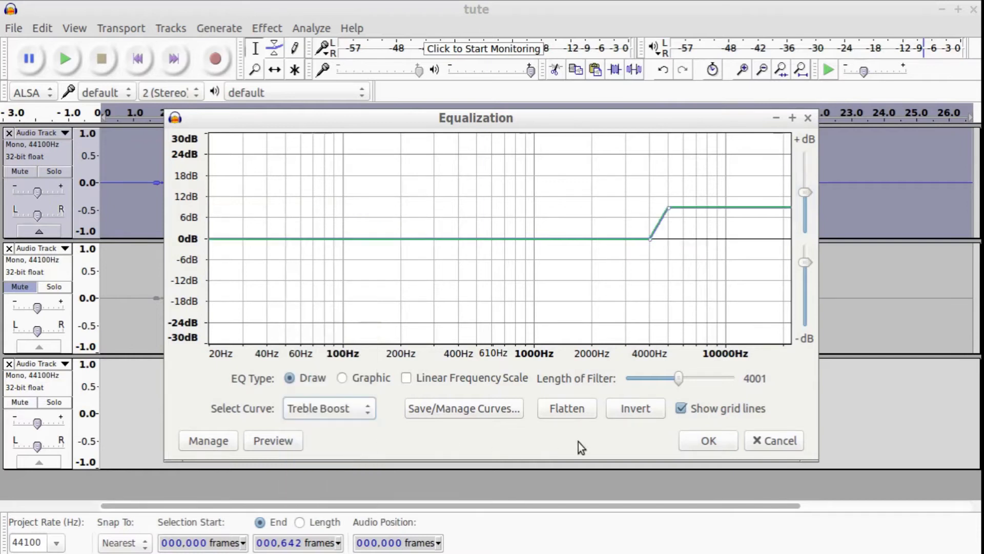
{"action": "left_click", "coordinate": [696, 442]}
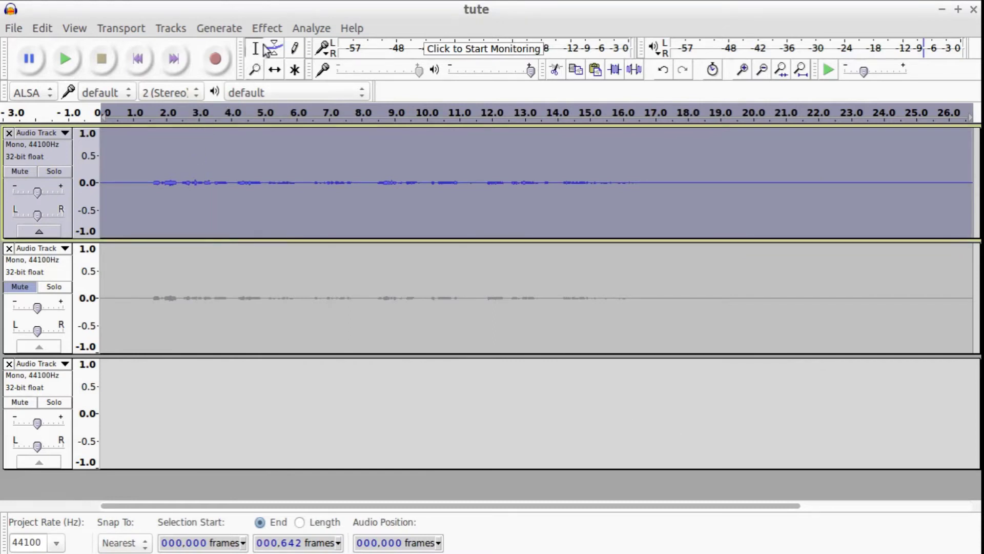
Normalize the first track to a -3.2 dB peak with DC offset removal.
{"action": "left_click", "coordinate": [269, 29]}
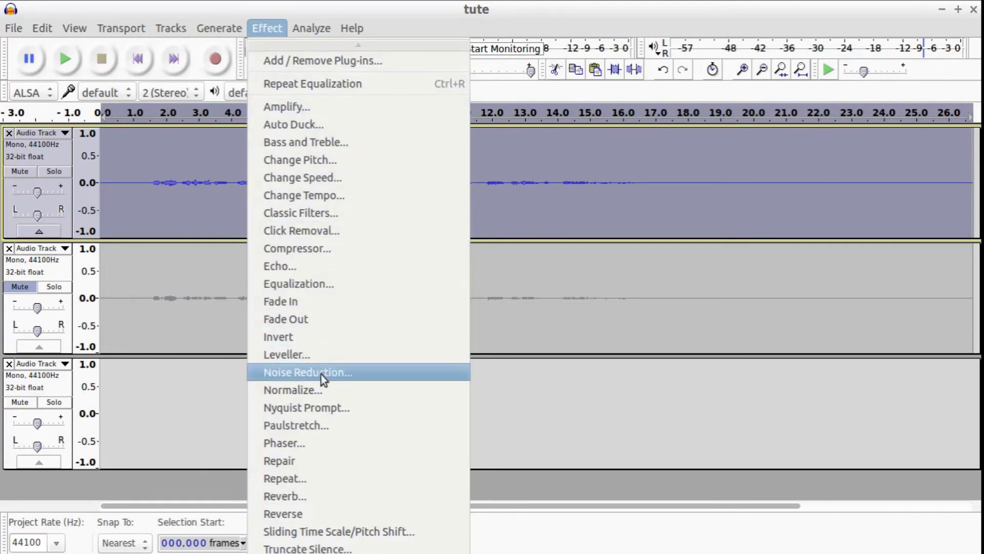
{"action": "left_click", "coordinate": [315, 391]}
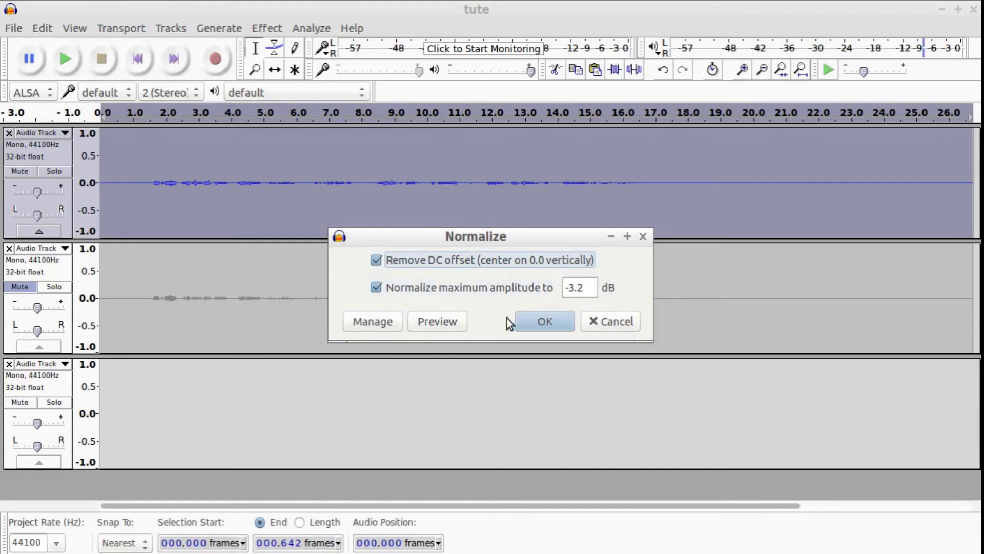
{"action": "left_click", "coordinate": [537, 324]}
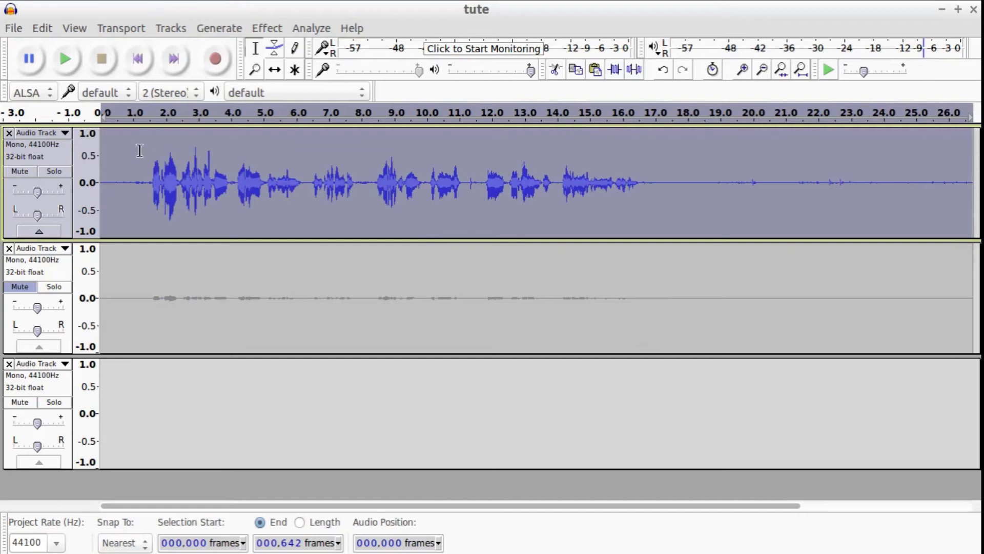
Try a 3.2 dB Amplify on the first track, then undo it.
{"action": "left_click", "coordinate": [122, 281]}
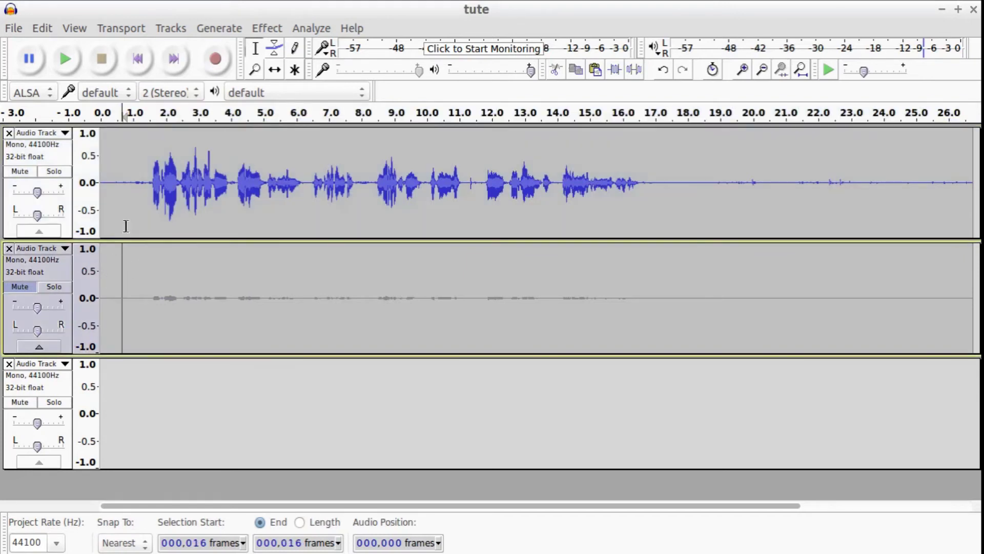
{"action": "left_click", "coordinate": [127, 64]}
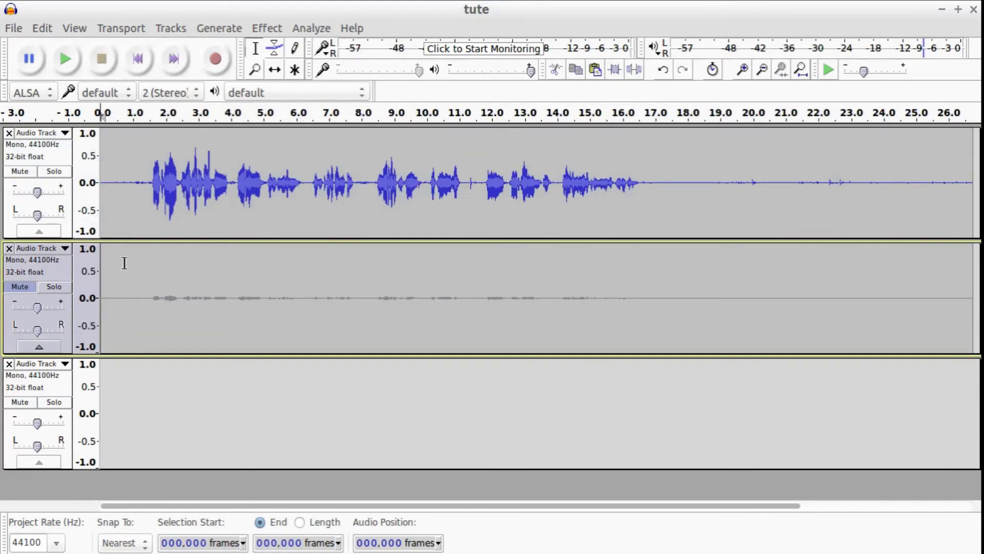
{"action": "left_click", "coordinate": [266, 29]}
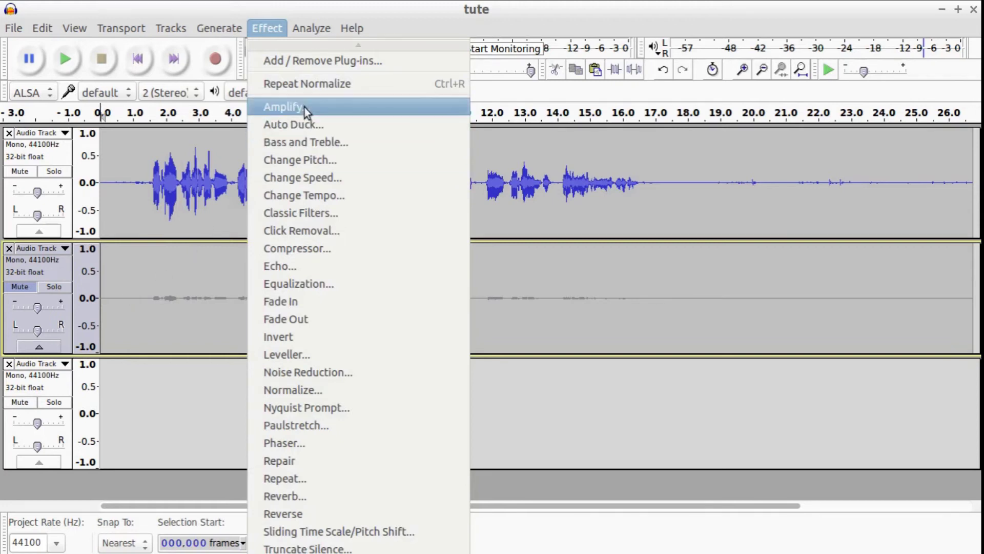
{"action": "left_click", "coordinate": [283, 107]}
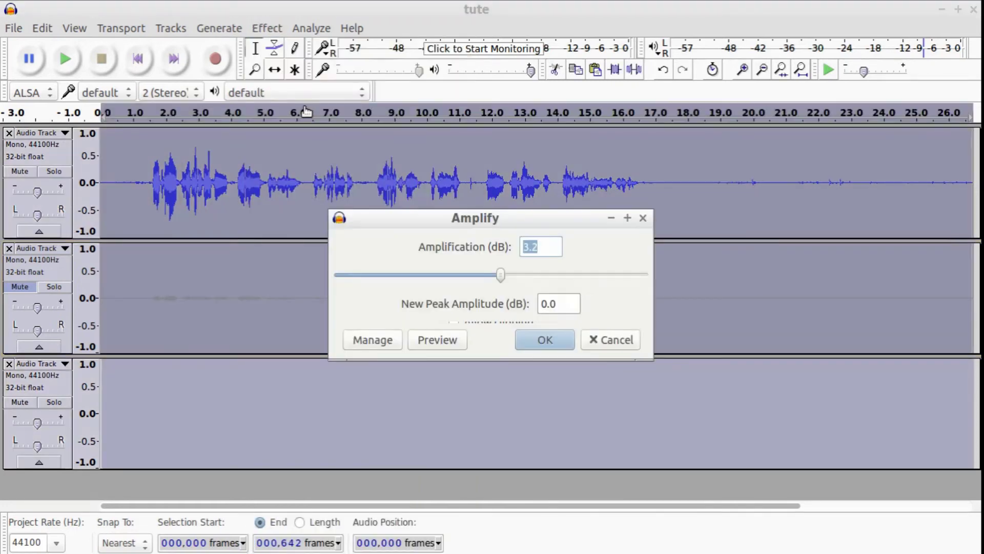
{"action": "left_click", "coordinate": [552, 341]}
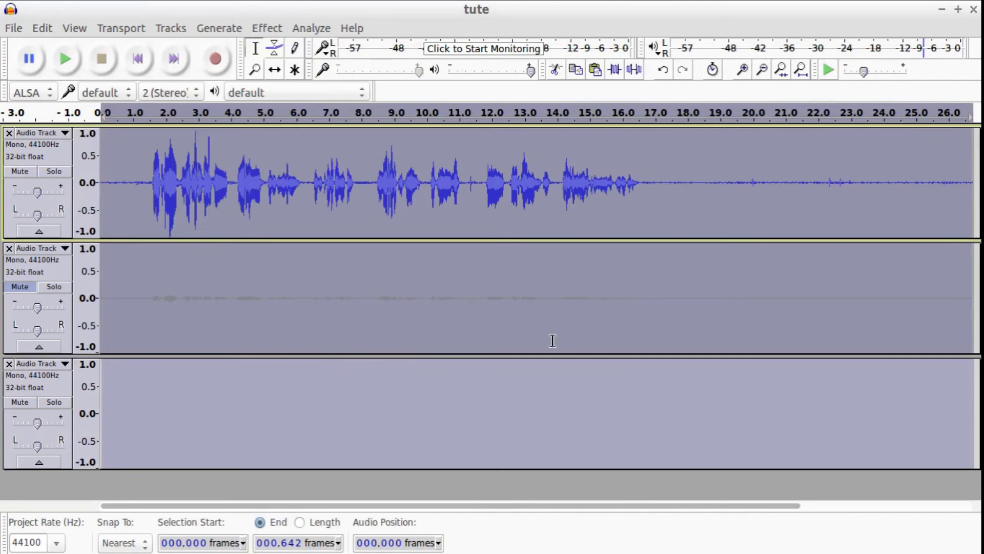
{"action": "key", "text": "ctrl+z"}
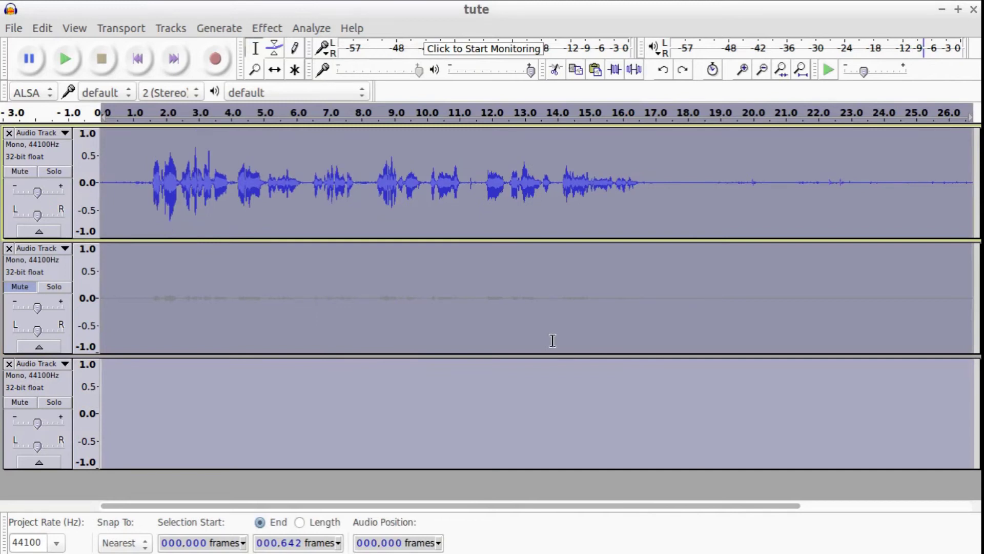
Unmute the second track, then amplify and undo the first track once more.
{"action": "left_click", "coordinate": [183, 285]}
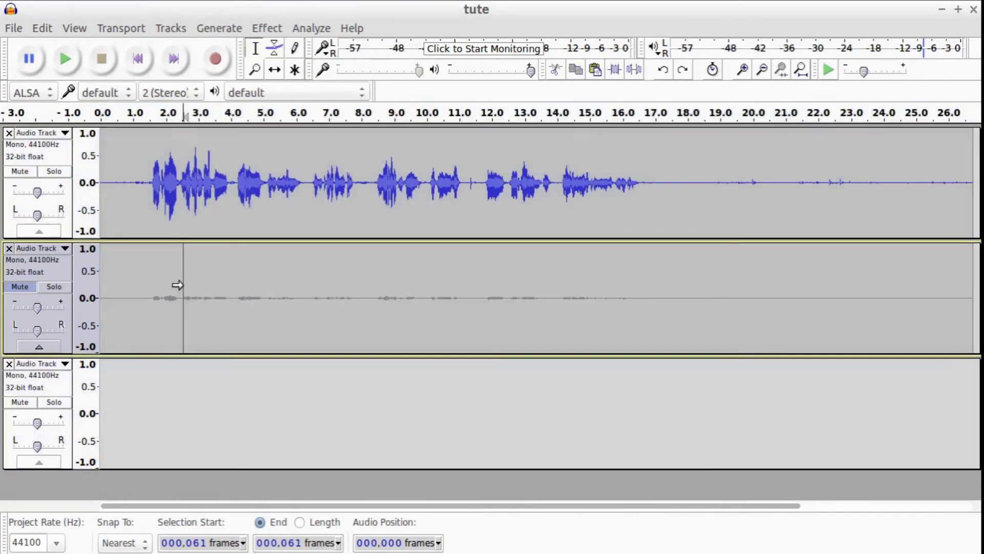
{"action": "left_click", "coordinate": [141, 59]}
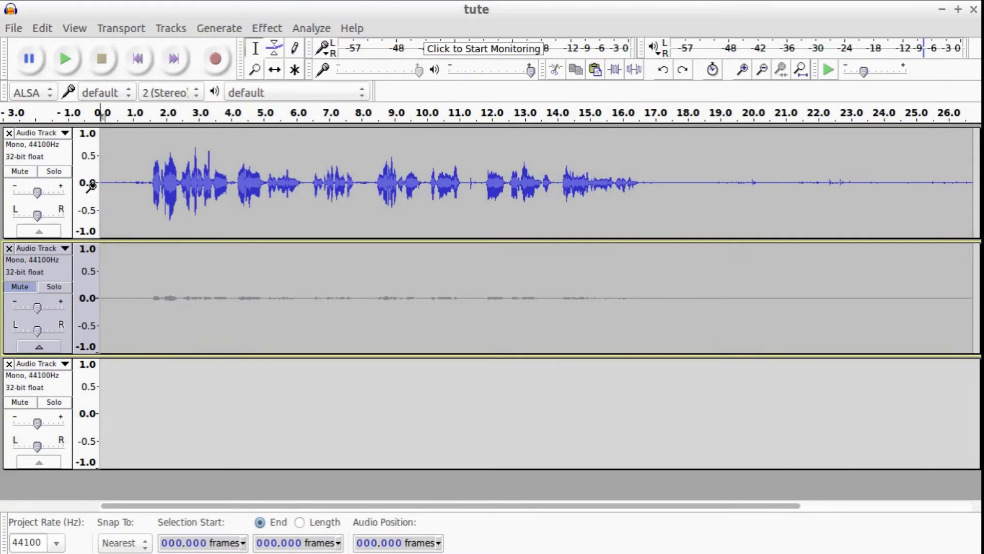
{"action": "left_click", "coordinate": [20, 287]}
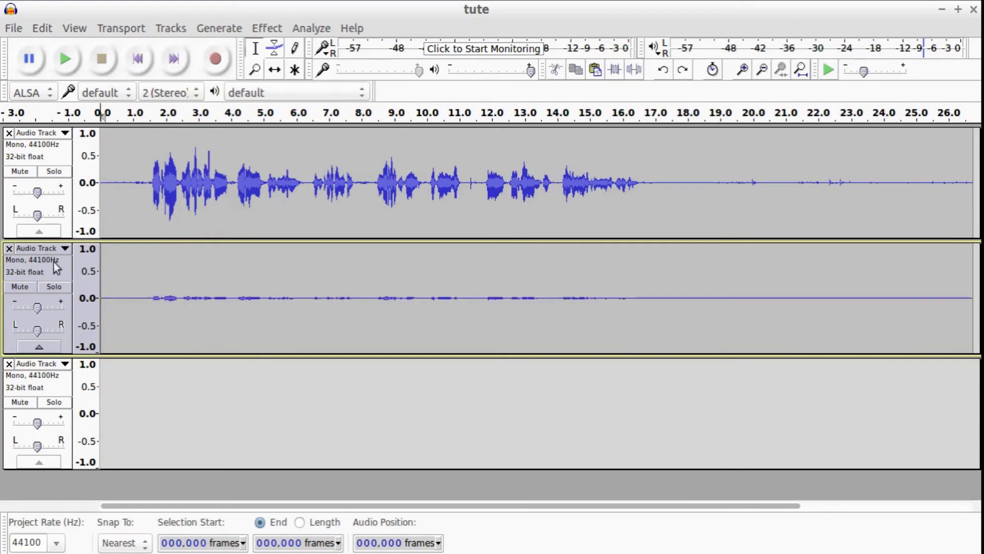
{"action": "left_click", "coordinate": [263, 28]}
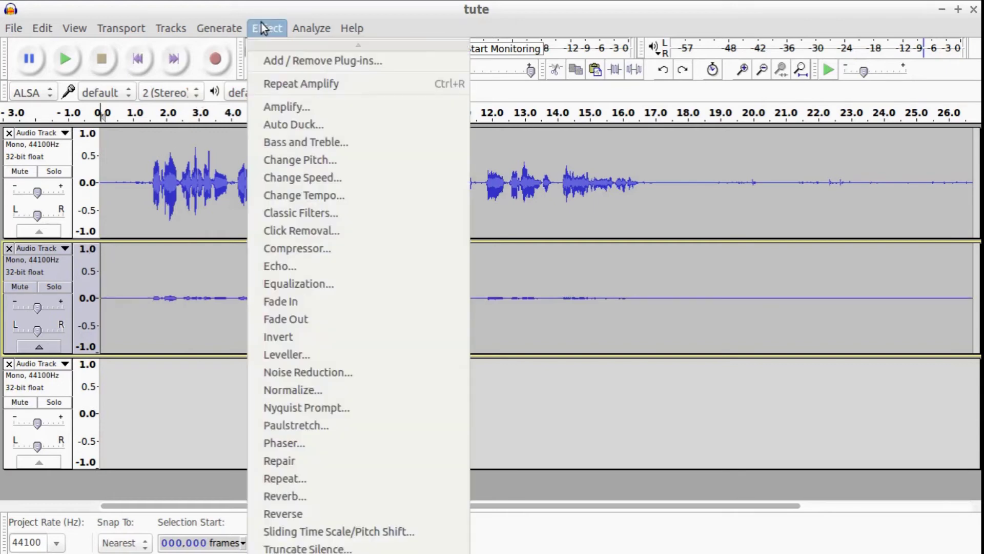
{"action": "left_click", "coordinate": [271, 106]}
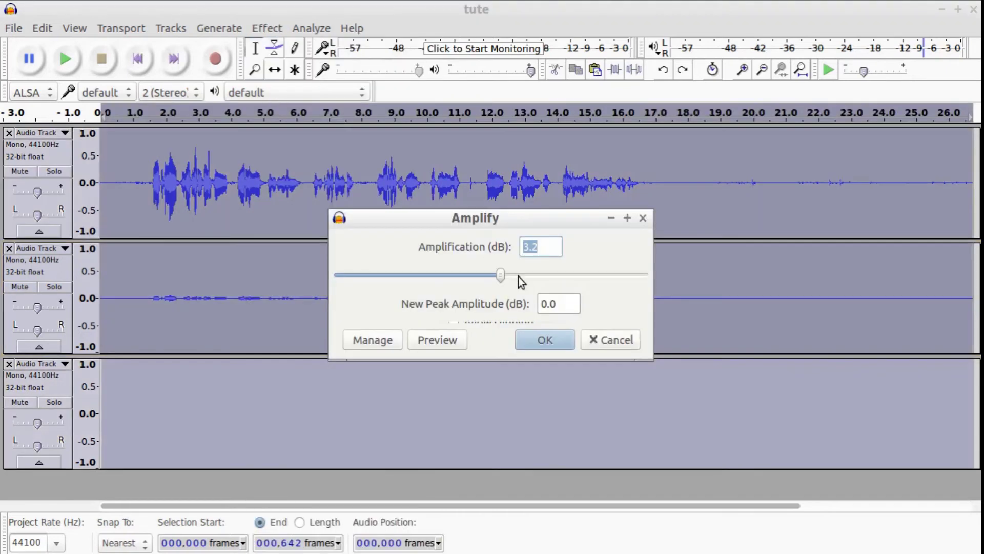
{"action": "left_click", "coordinate": [542, 334]}
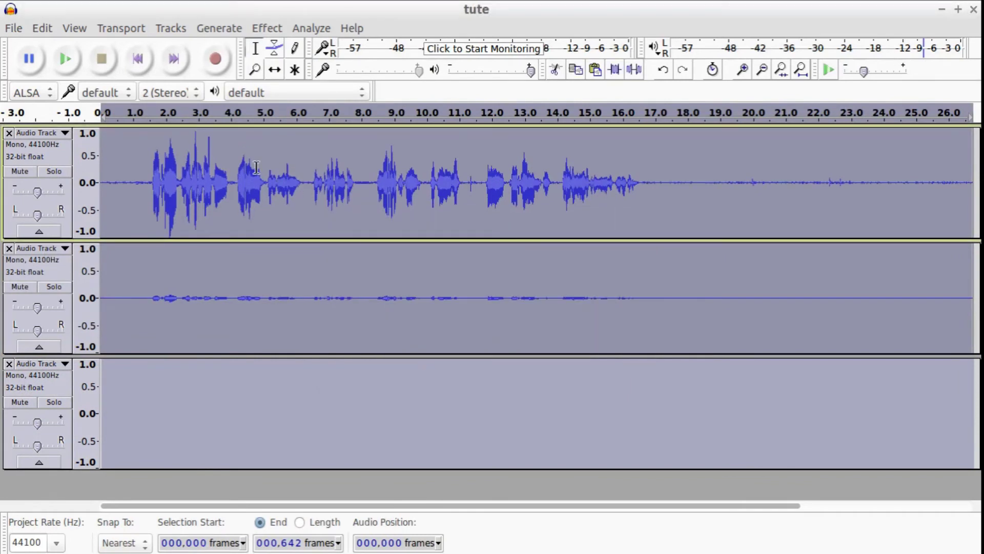
{"action": "key", "text": "ctrl+z"}
Select the whole second track and amplify it to full height.
{"action": "left_click", "coordinate": [169, 277]}
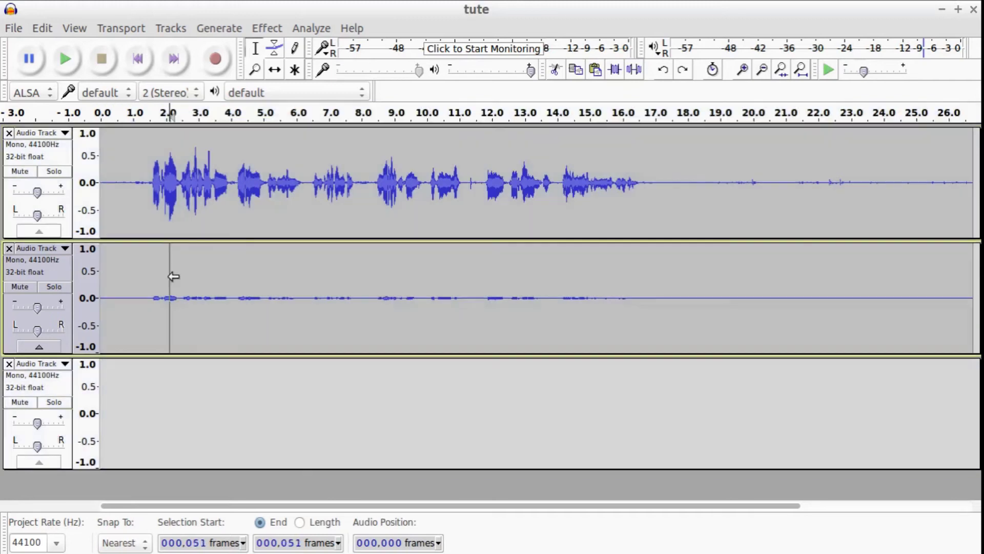
{"action": "left_click", "coordinate": [42, 263]}
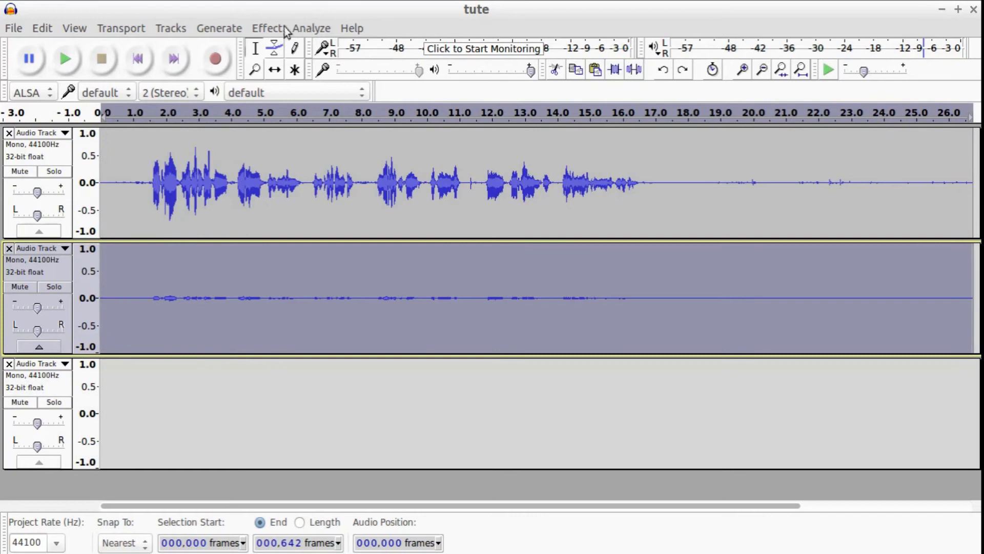
{"action": "left_click", "coordinate": [267, 29]}
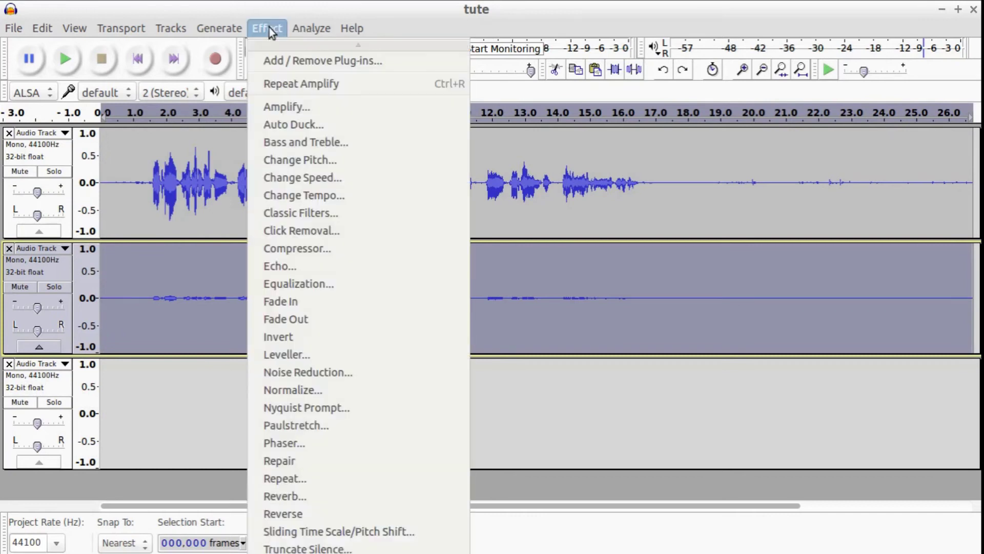
{"action": "left_click", "coordinate": [283, 107]}
{"action": "left_click", "coordinate": [547, 338]}
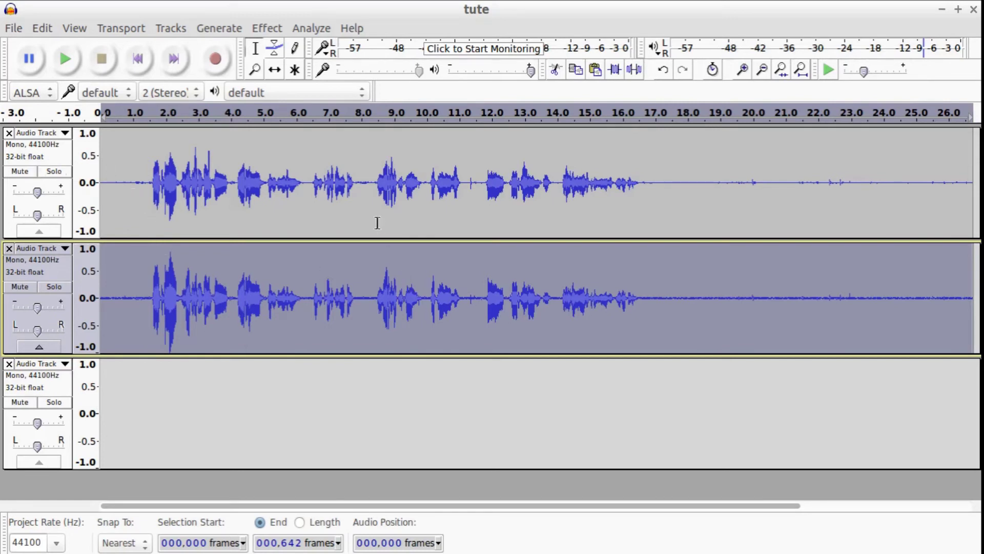
Paste the 6.2–8.0 s phrase from the first track at the start of track 3.
{"action": "left_click_drag", "start_coordinate": [303, 174], "coordinate": [372, 179]}
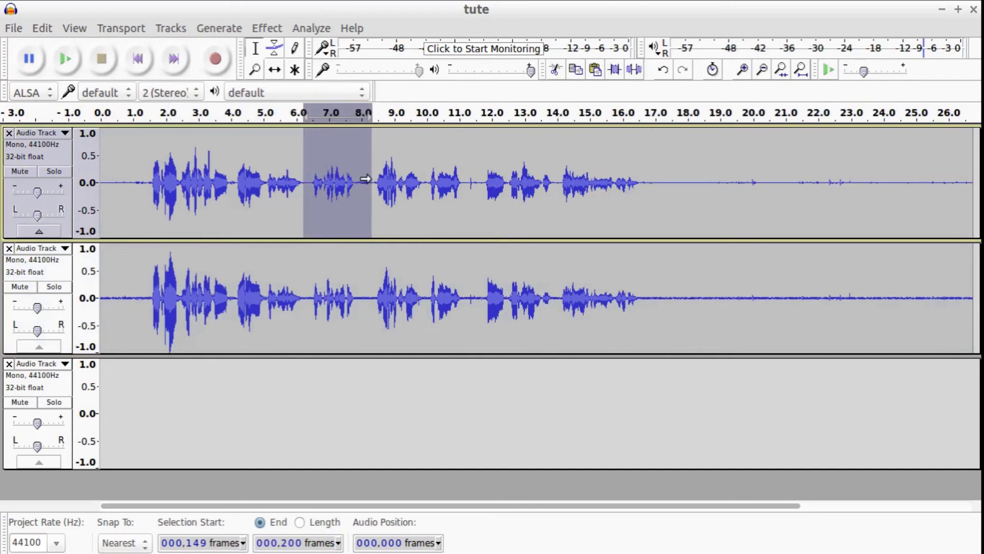
{"action": "left_click", "coordinate": [111, 379]}
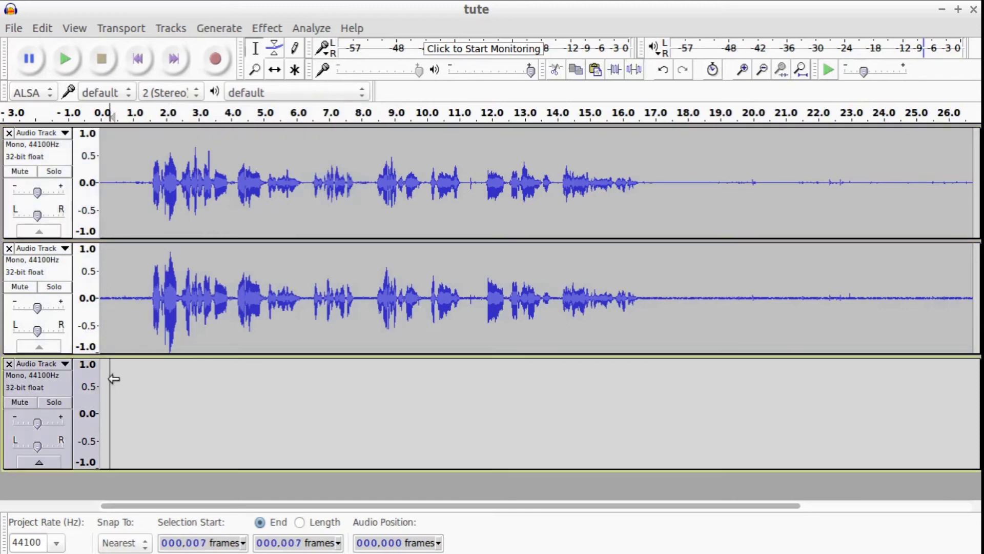
{"action": "left_click", "coordinate": [144, 61]}
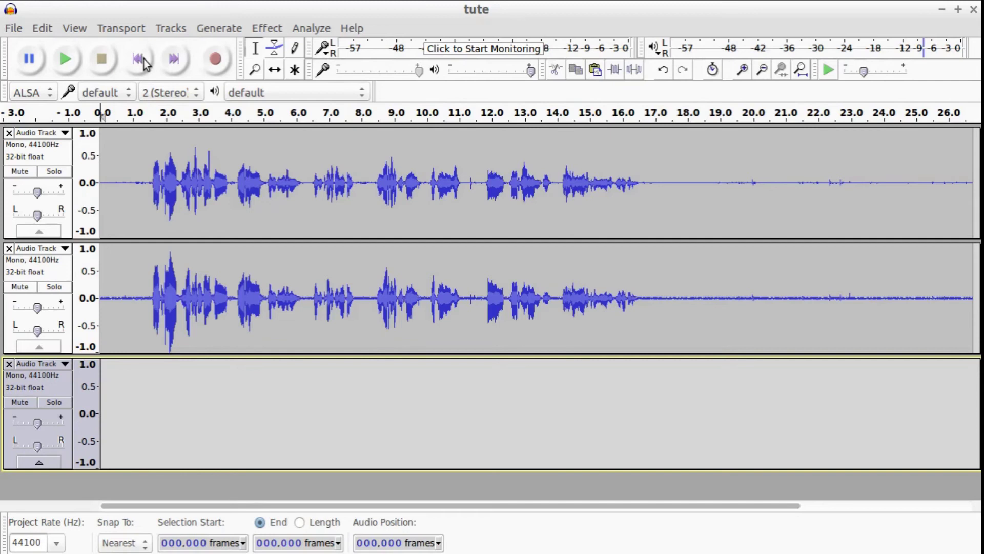
{"action": "key", "text": "ctrl+v"}
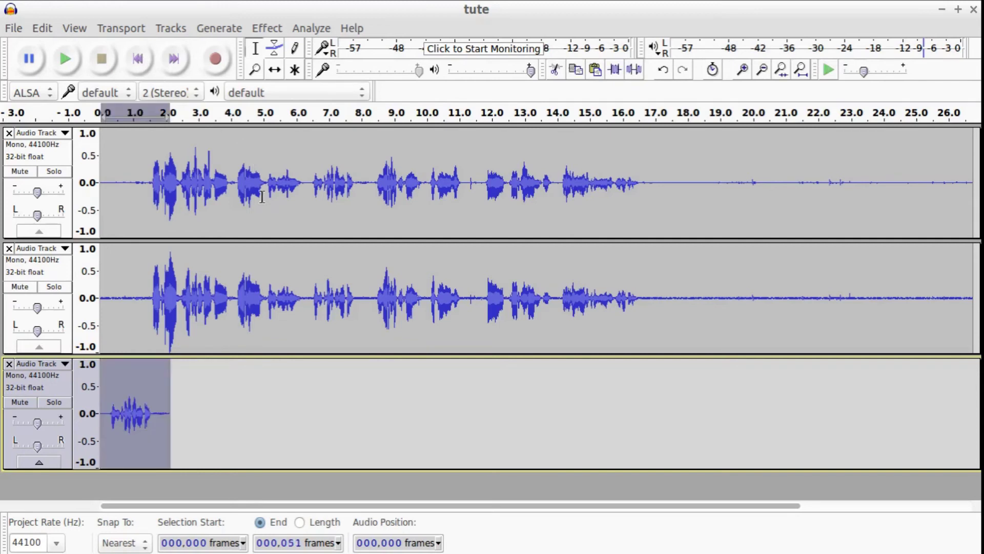
Paste the 6–8 s phrase from track 2 at three points along track 3, up to about 12 s.
{"action": "left_click", "coordinate": [306, 288]}
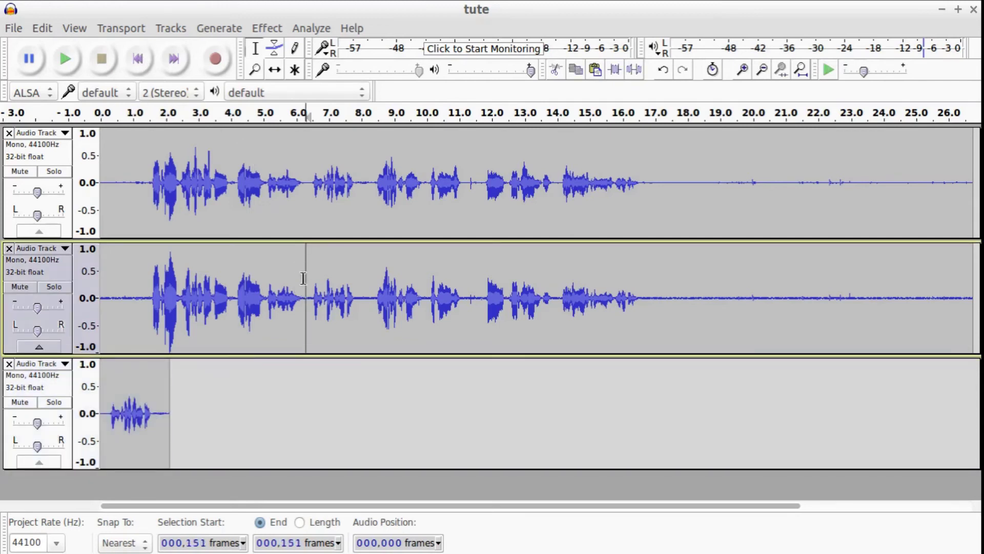
{"action": "left_click_drag", "start_coordinate": [302, 272], "coordinate": [373, 283]}
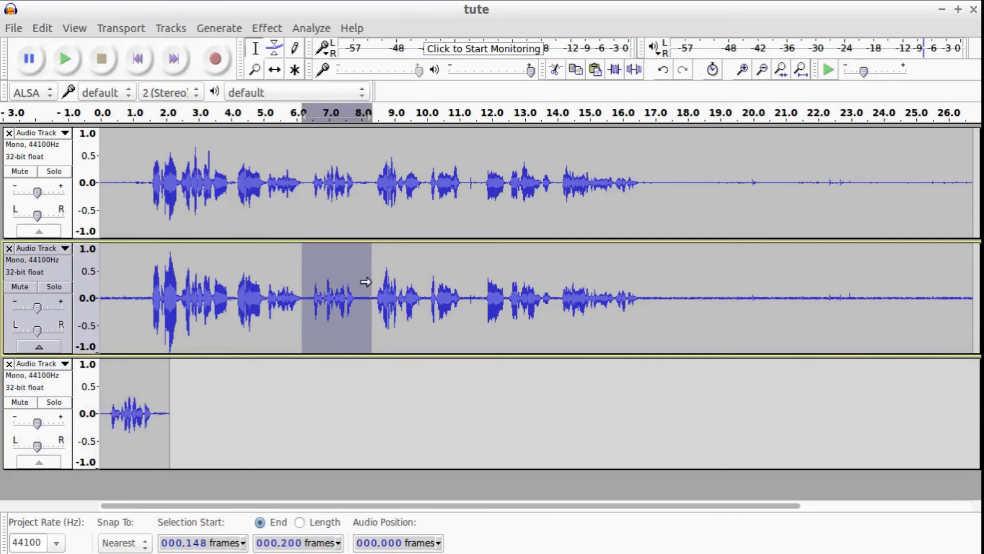
{"action": "left_click", "coordinate": [187, 412]}
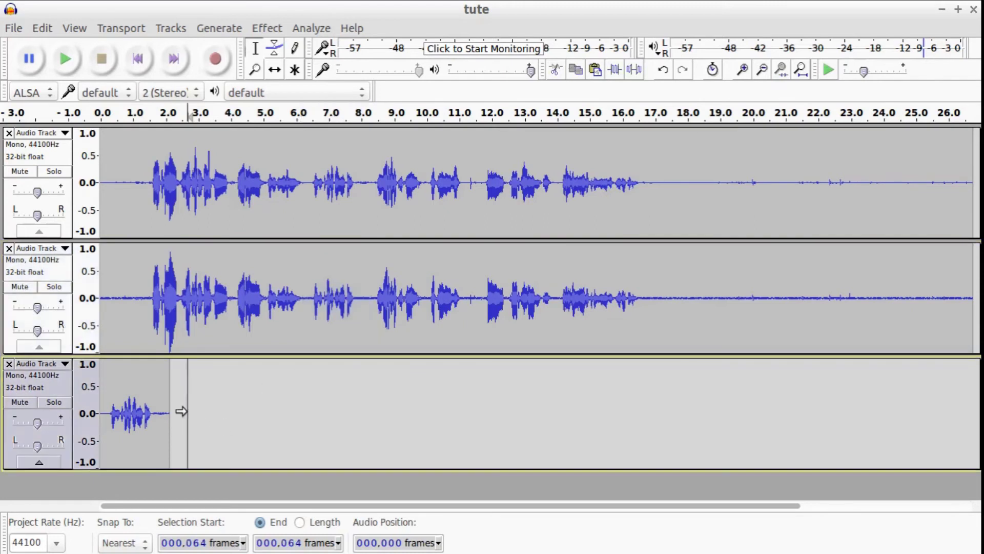
{"action": "key", "text": "ctrl+v"}
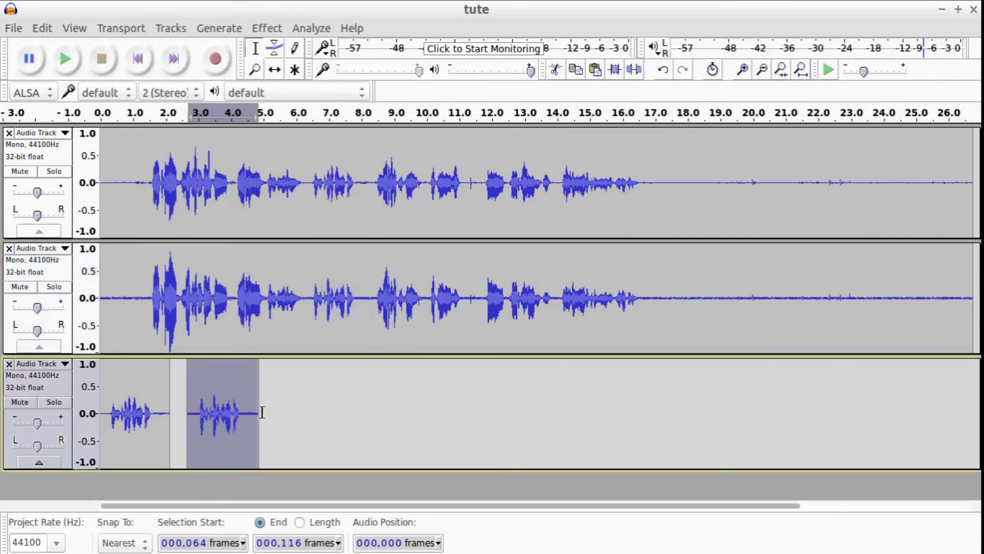
{"action": "left_click", "coordinate": [330, 417]}
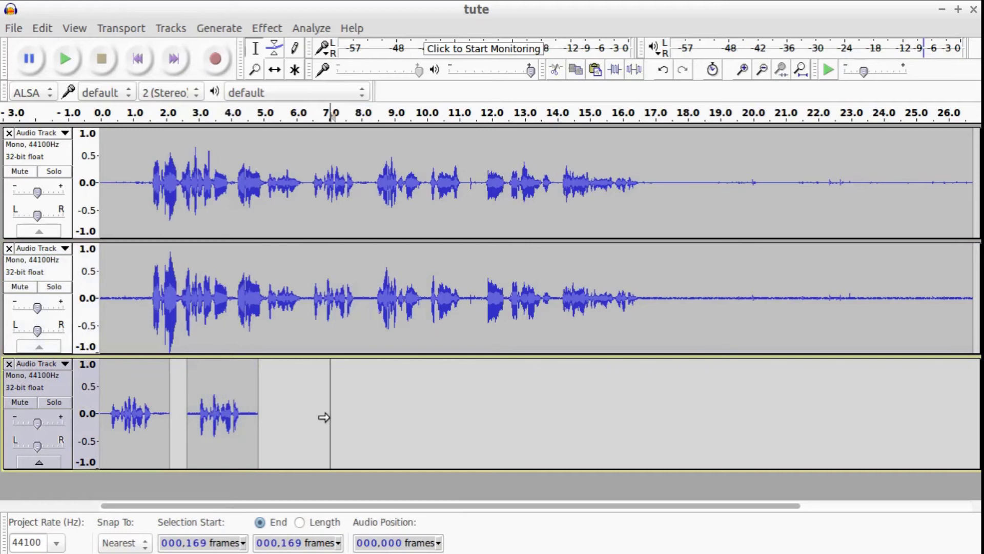
{"action": "key", "text": "ctrl+v"}
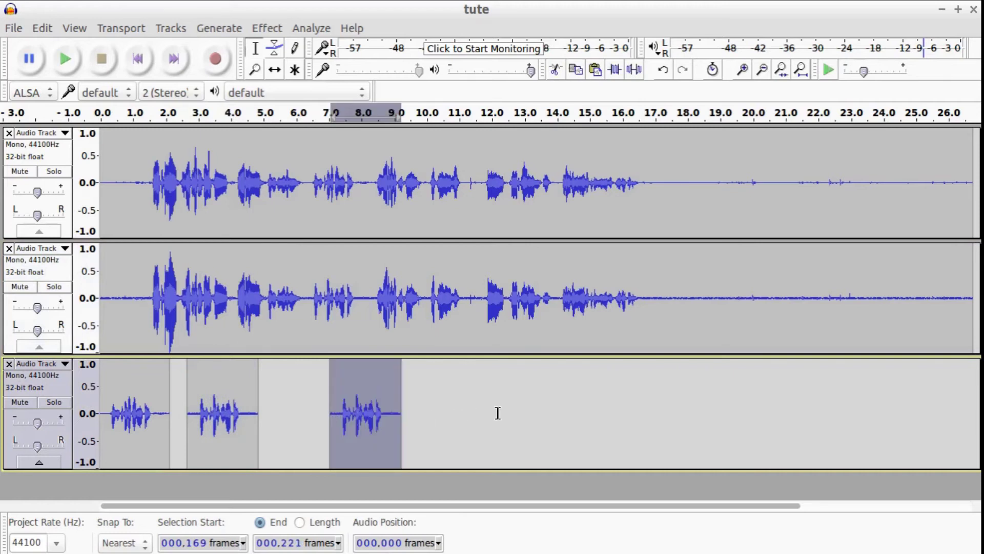
{"action": "left_click", "coordinate": [498, 412]}
{"action": "key", "text": "ctrl+v"}
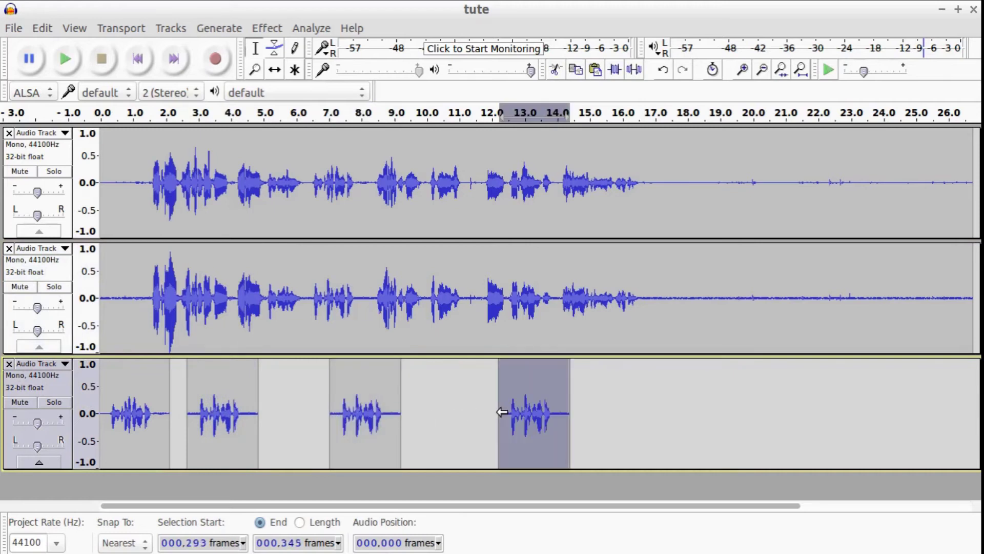
Copy track 3's first clip and paste it after the second and fourth clips.
{"action": "left_click_drag", "start_coordinate": [177, 395], "coordinate": [92, 382]}
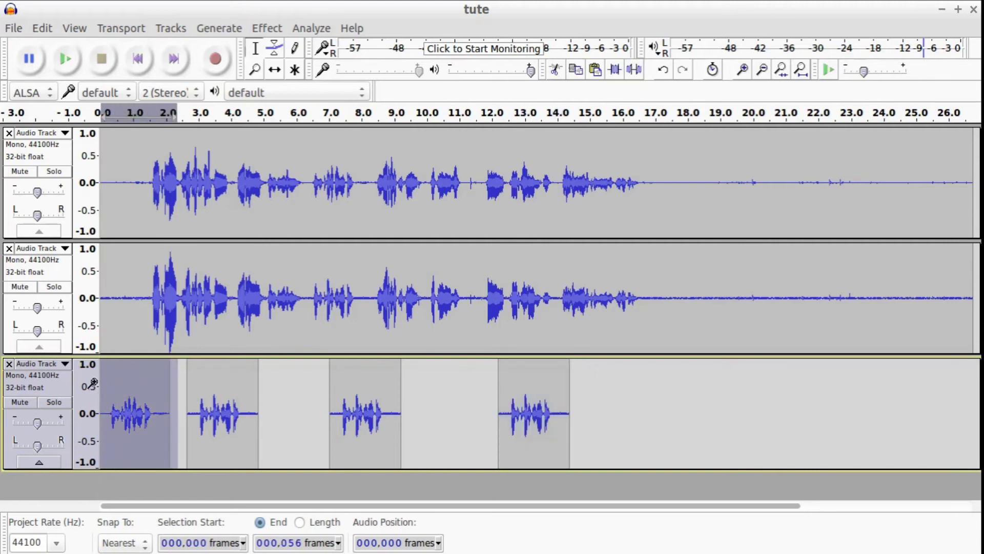
{"action": "left_click", "coordinate": [264, 405]}
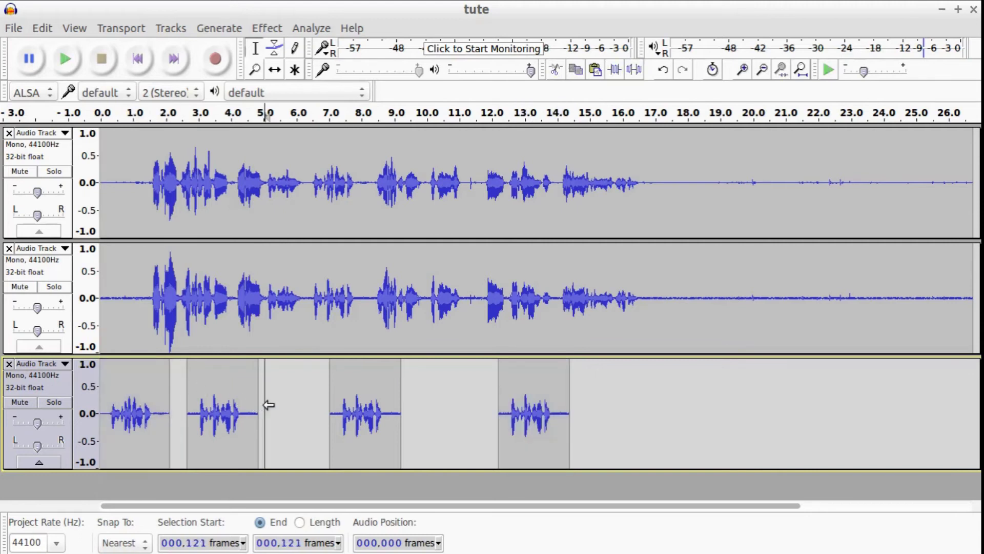
{"action": "key", "text": "ctrl+v"}
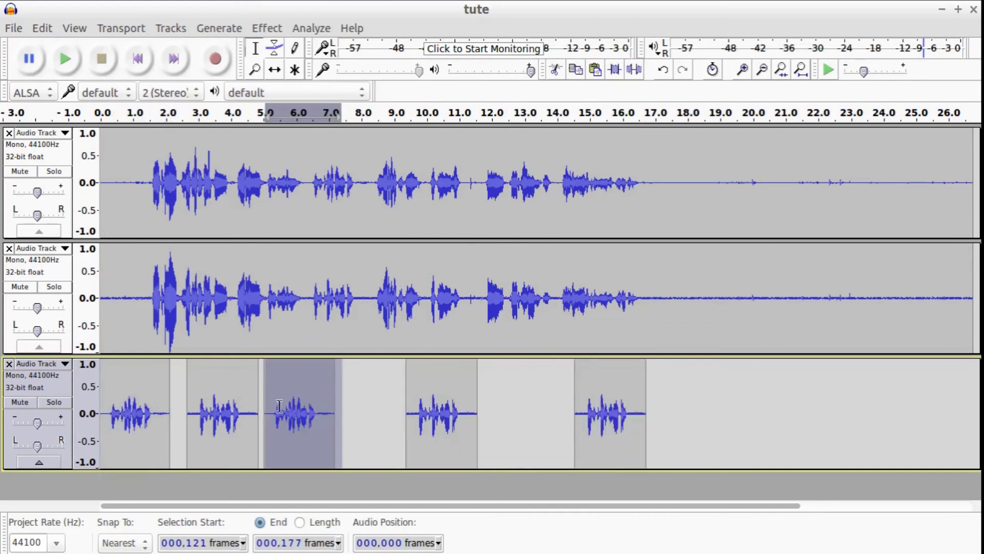
{"action": "left_click", "coordinate": [495, 418]}
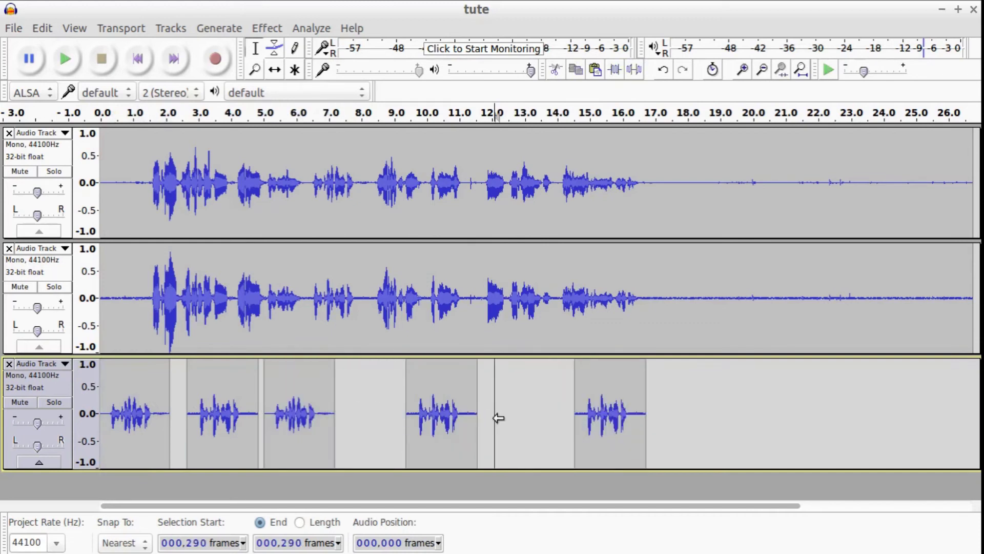
{"action": "key", "text": "ctrl+v"}
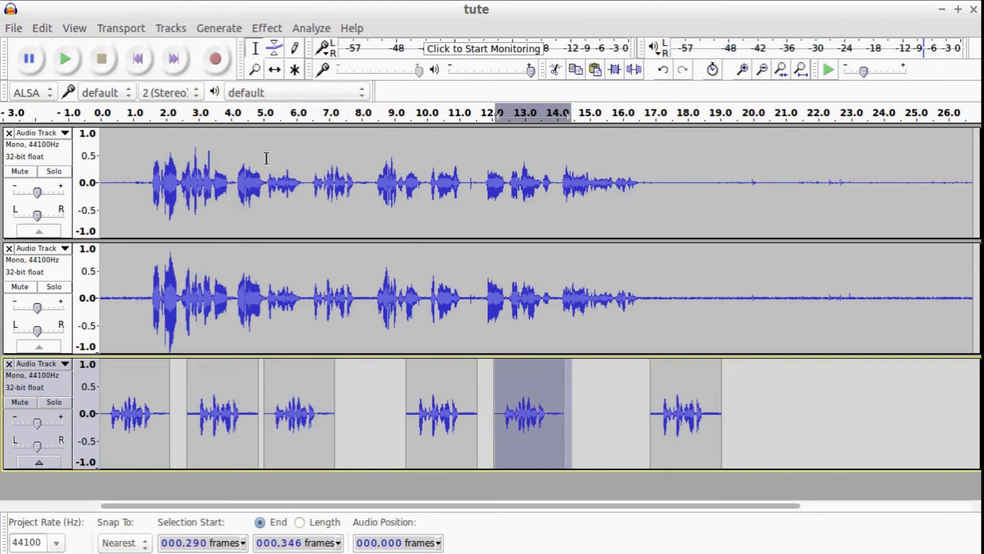
{"action": "left_click", "coordinate": [276, 70]}
Slide clips two through six left so all six clips on track 3 butt end to end.
{"action": "left_click_drag", "start_coordinate": [232, 372], "coordinate": [210, 373]}
{"action": "left_click_drag", "start_coordinate": [279, 391], "coordinate": [253, 391]}
{"action": "left_click_drag", "start_coordinate": [430, 398], "coordinate": [330, 391]}
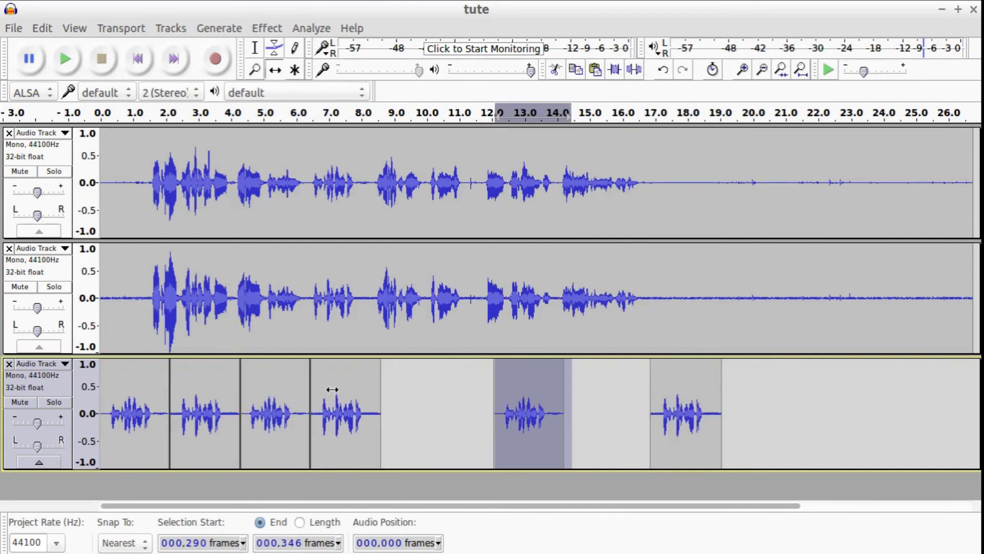
{"action": "left_click_drag", "start_coordinate": [516, 385], "coordinate": [391, 376]}
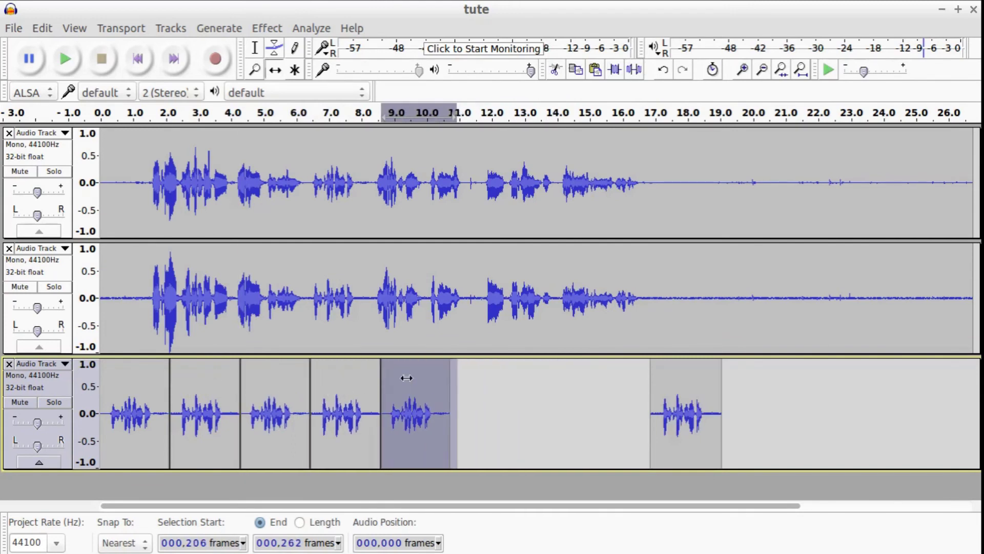
{"action": "left_click_drag", "start_coordinate": [678, 381], "coordinate": [439, 380]}
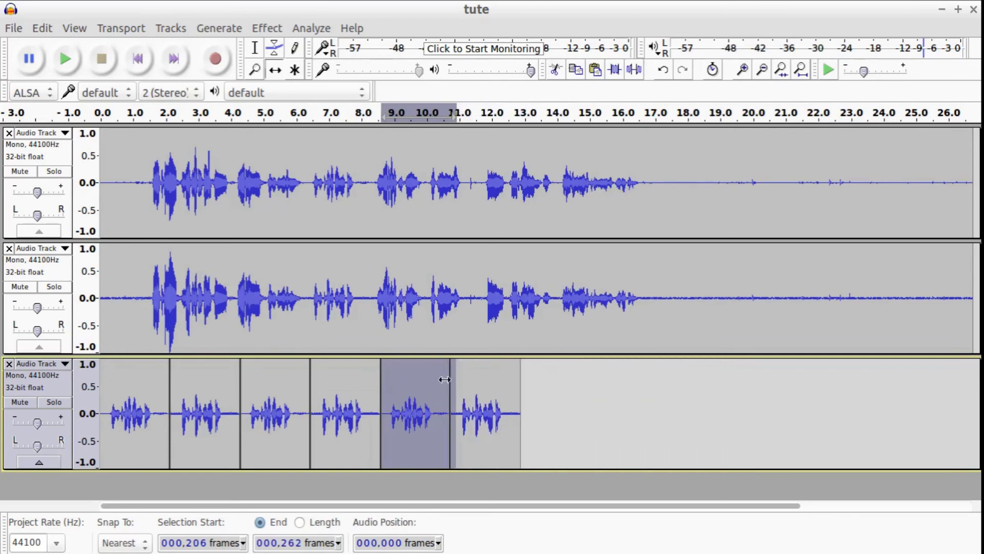
Mute the first and second tracks and return to the Selection tool.
{"action": "left_click", "coordinate": [20, 171]}
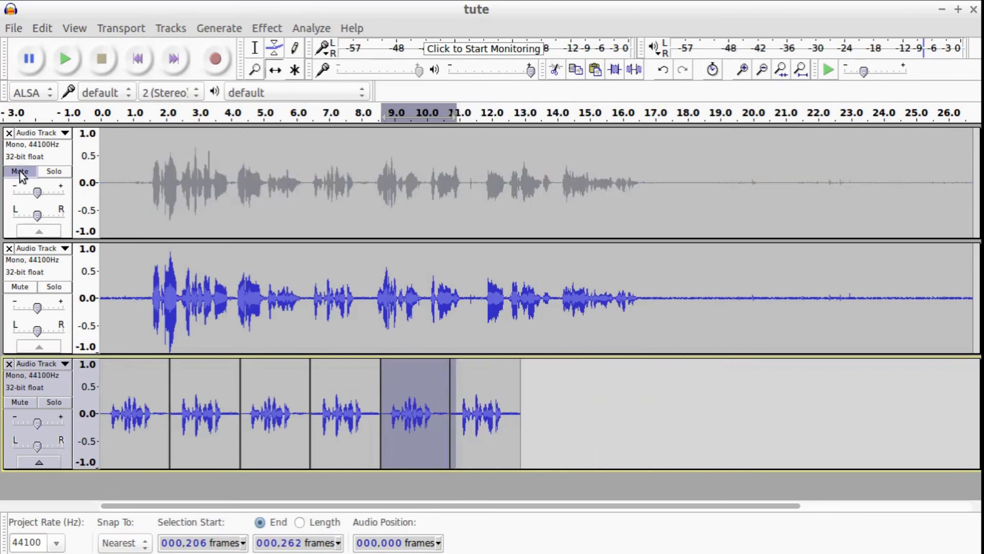
{"action": "left_click", "coordinate": [20, 286]}
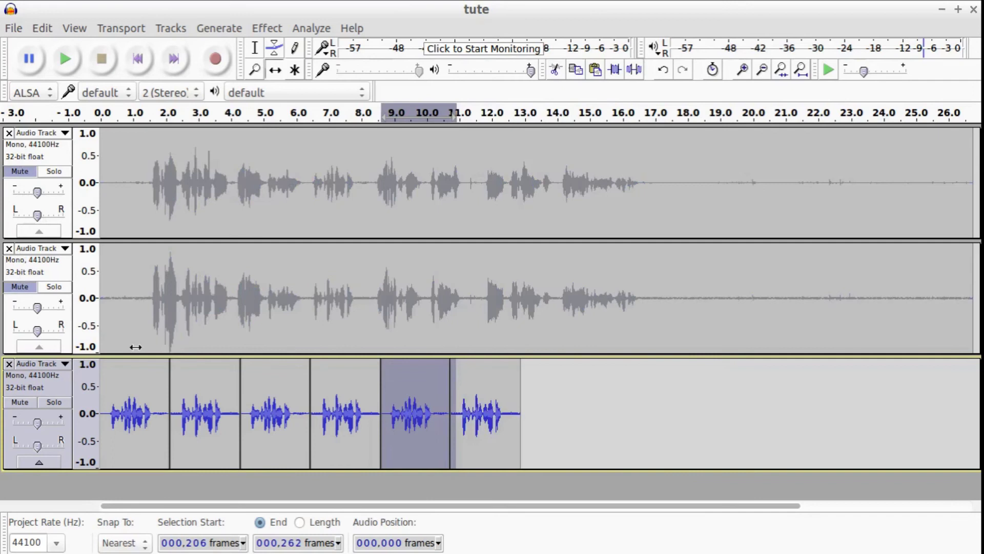
{"action": "left_click", "coordinate": [254, 51]}
{"action": "left_click", "coordinate": [139, 68]}
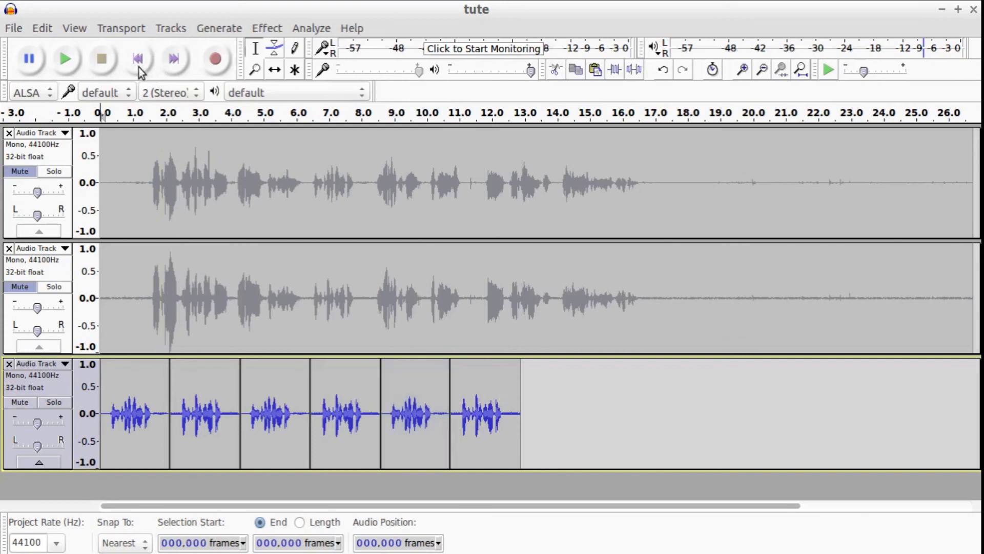
{"action": "left_click", "coordinate": [67, 57]}
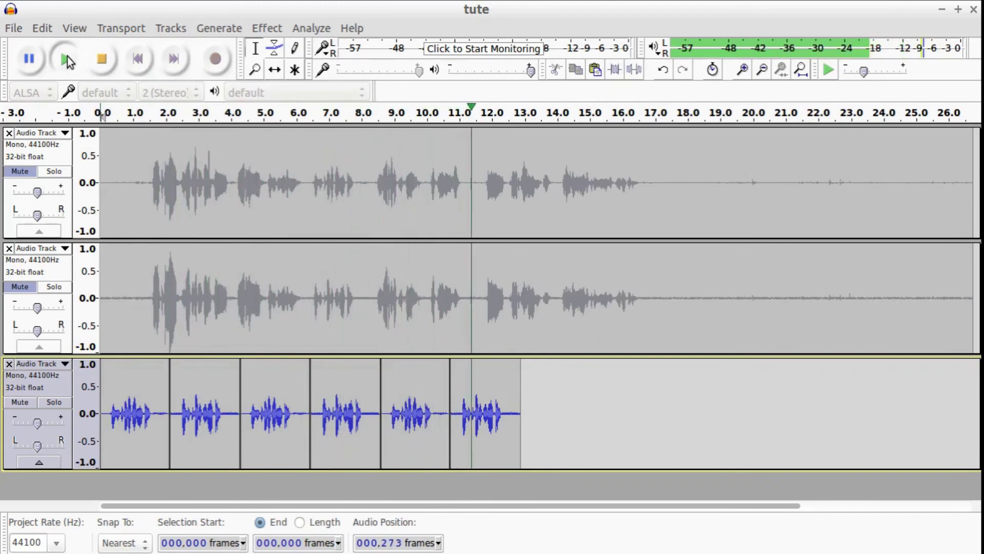
{"action": "left_click", "coordinate": [111, 57]}
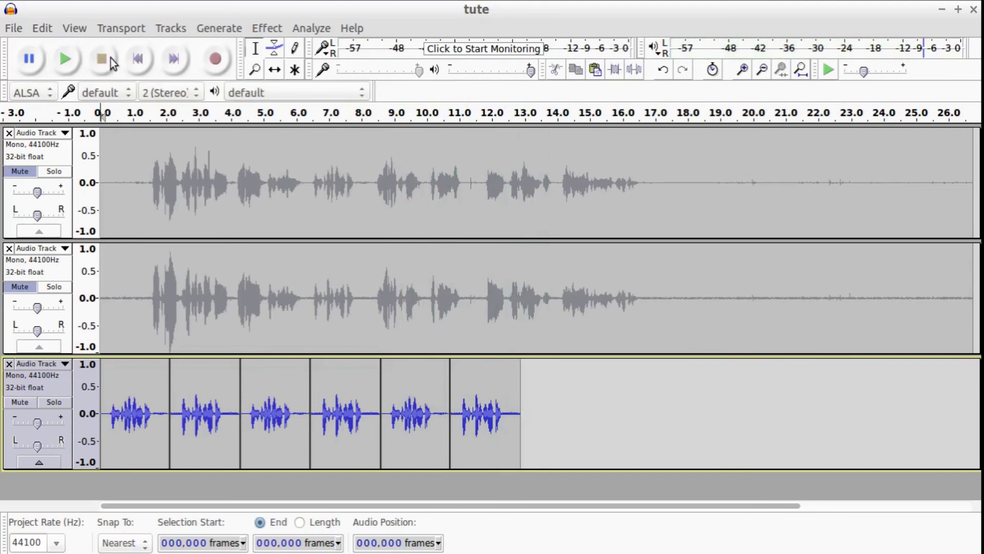